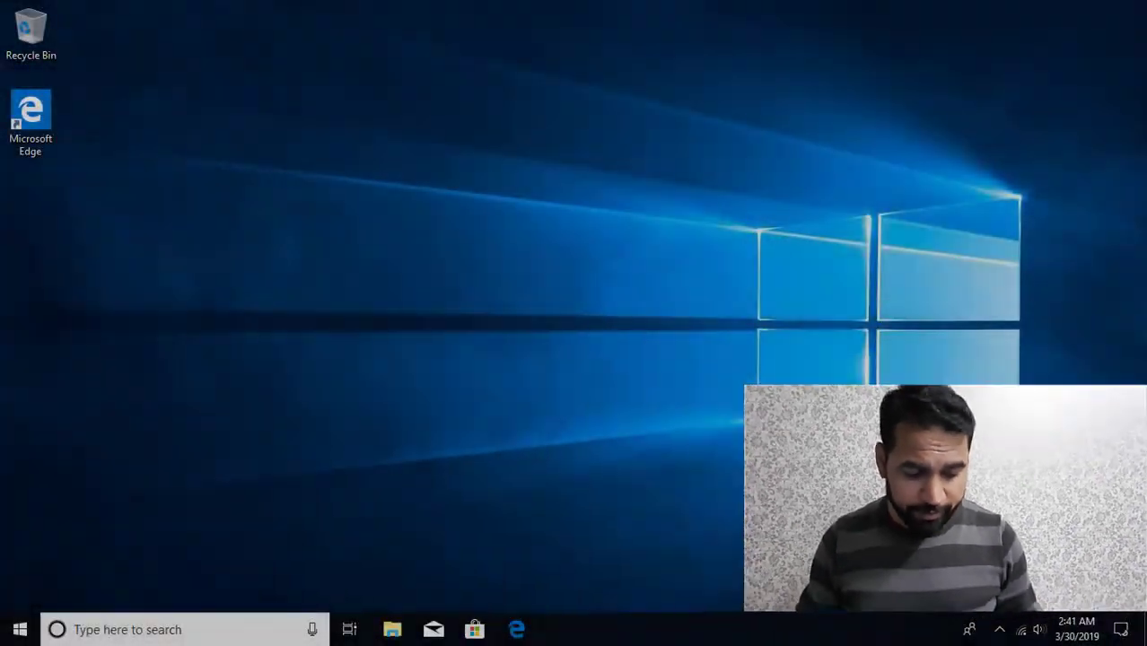
# Step: Open Disk Management from the Win+X menu and maximize its window
pyautogui.press('super+x')
pyautogui.press('k')
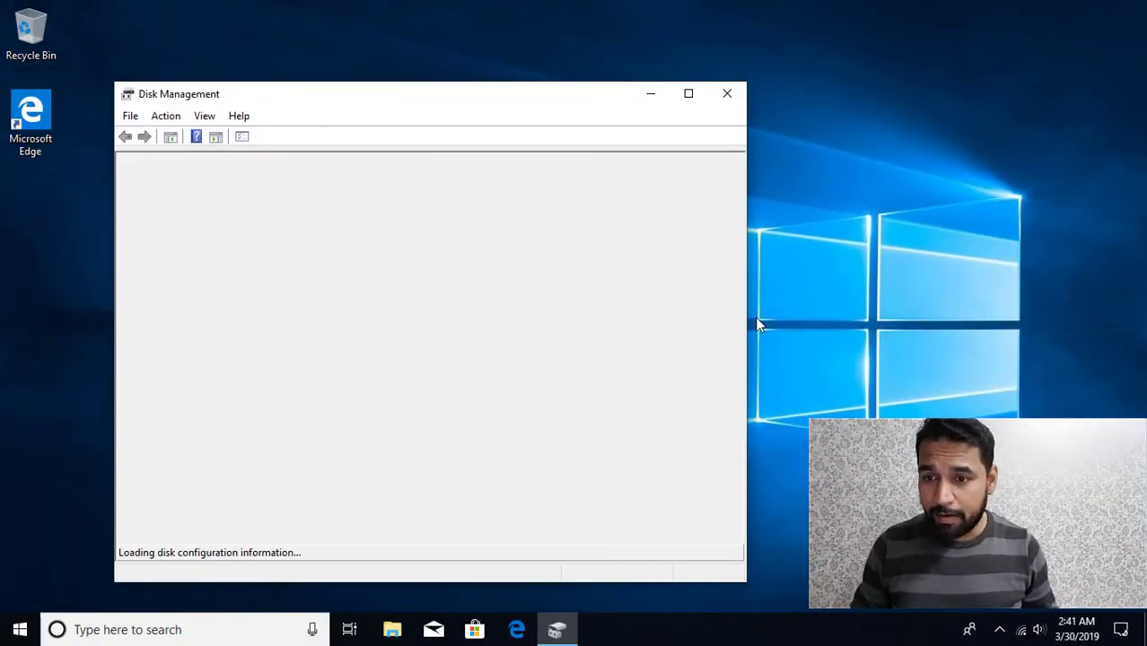
pyautogui.click(690, 95)
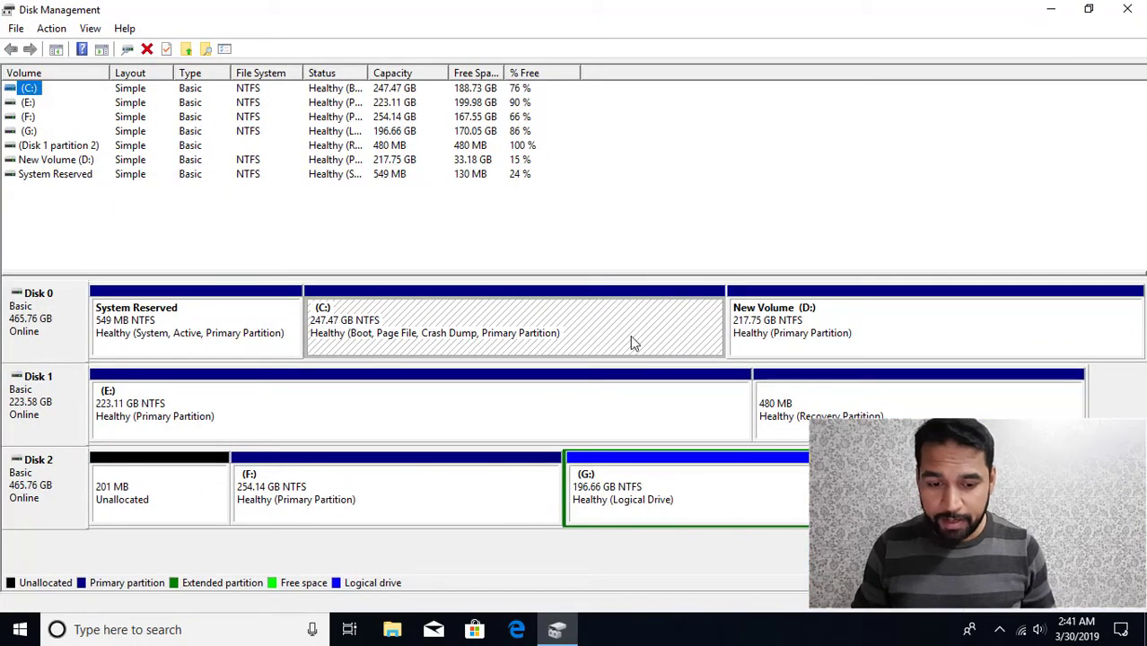
# Step: Select the F: and G: partitions on Disk 2 and bring up F:'s actions
pyautogui.click(397, 496)
pyautogui.click(581, 499)
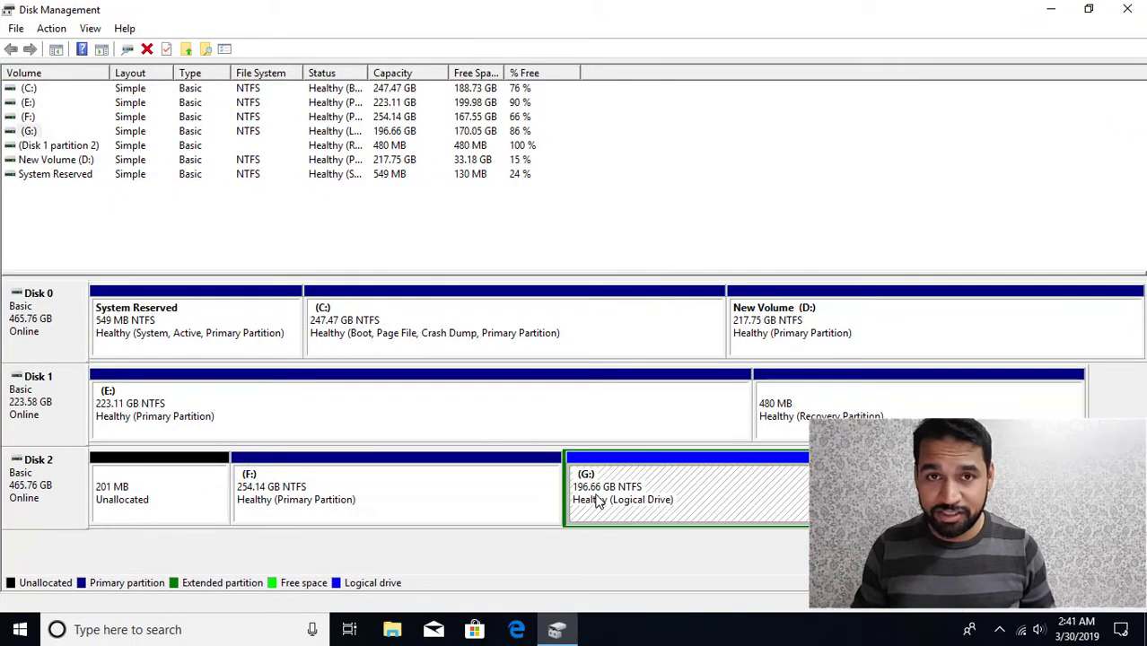
pyautogui.rightClick(415, 490)
# Step: Open drive F: and try to permanently delete its Windows folder, cancelling the access-denied prompt
pyautogui.click(492, 268)
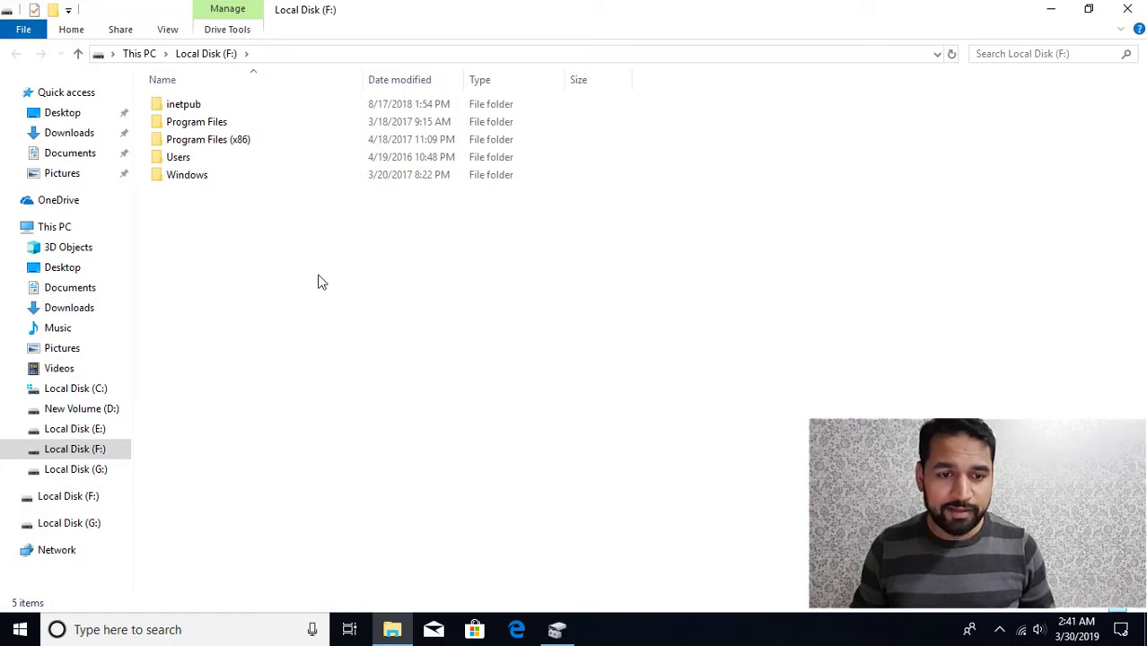
pyautogui.click(193, 182)
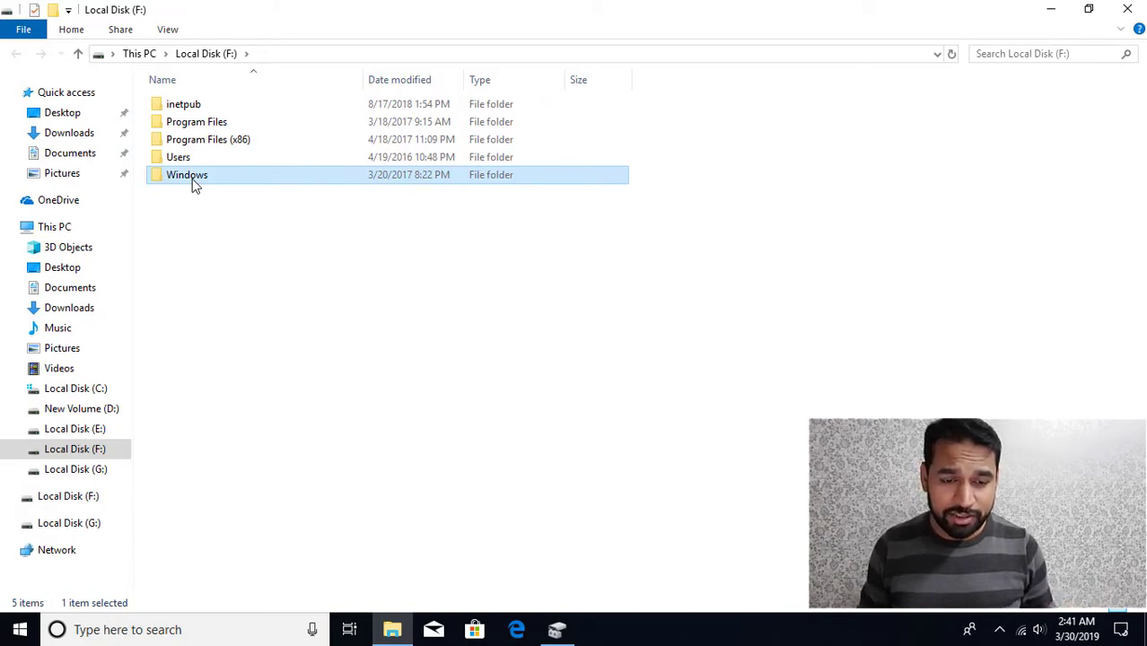
pyautogui.hotkey('shift', 'Delete')
pyautogui.press('Return')
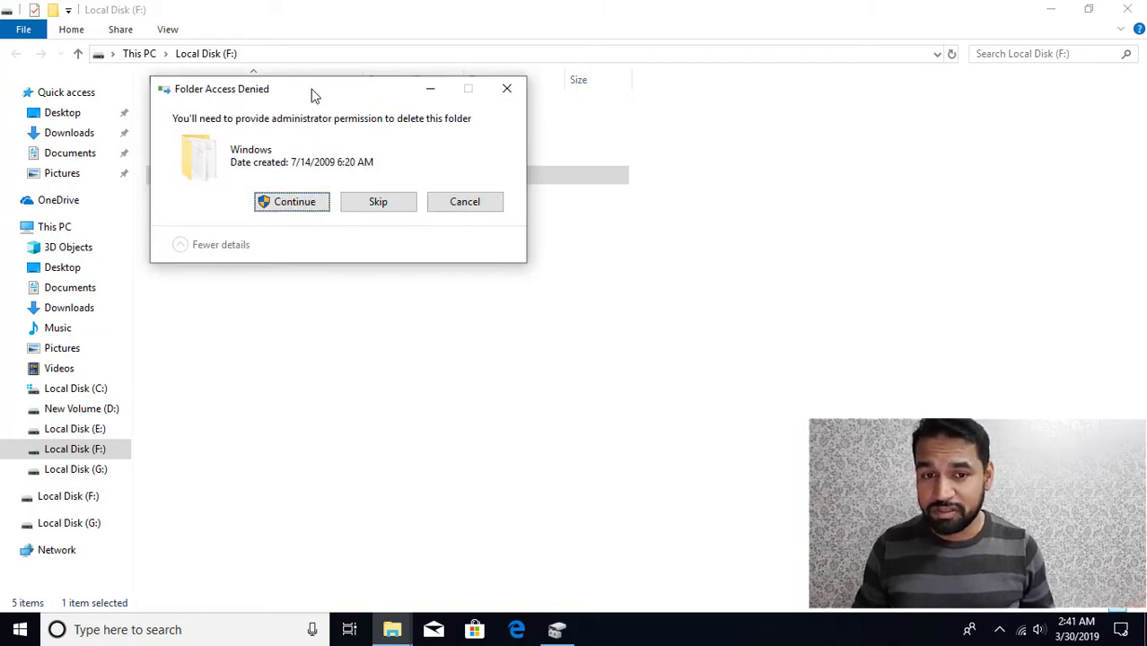
pyautogui.moveTo(304, 93); pyautogui.dragTo(402, 118)
pyautogui.click(550, 235)
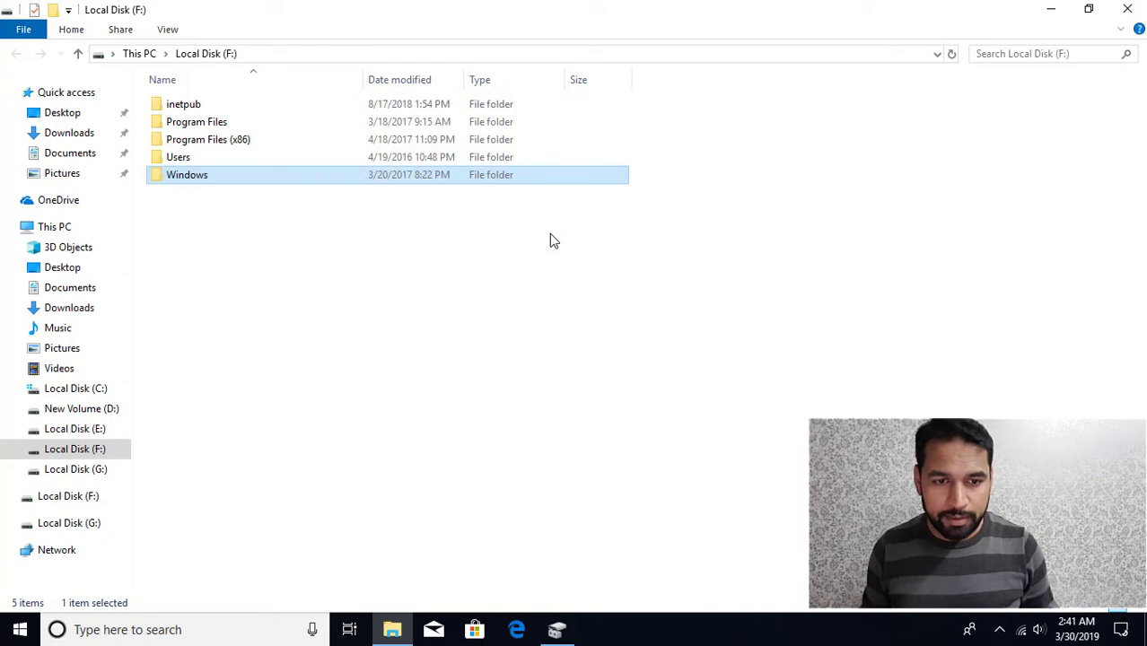
# Step: Open the Advanced Security Settings for the F:\Windows folder
pyautogui.rightClick(187, 182)
pyautogui.click(255, 477)
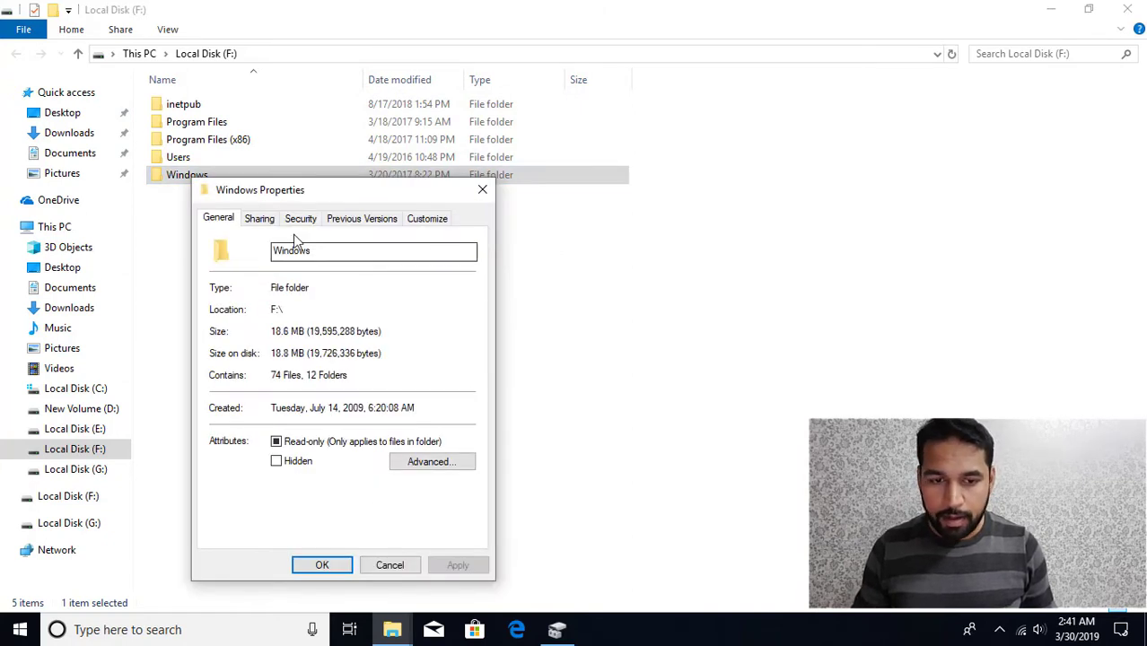
pyautogui.click(299, 219)
pyautogui.click(442, 503)
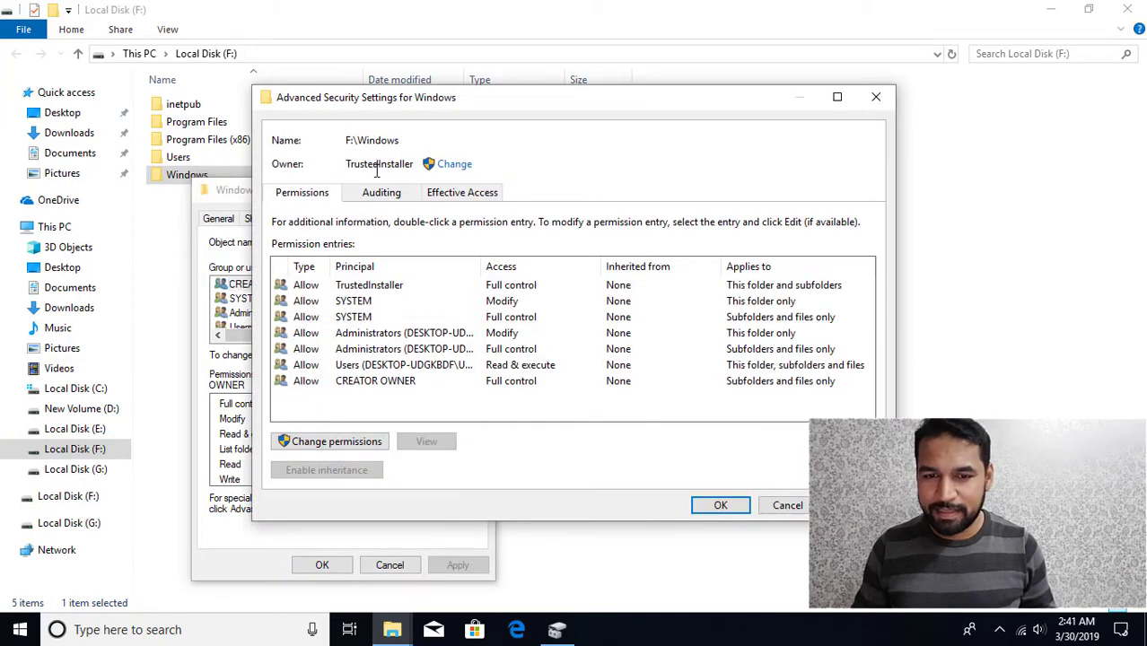
pyautogui.moveTo(490, 103); pyautogui.dragTo(592, 102)
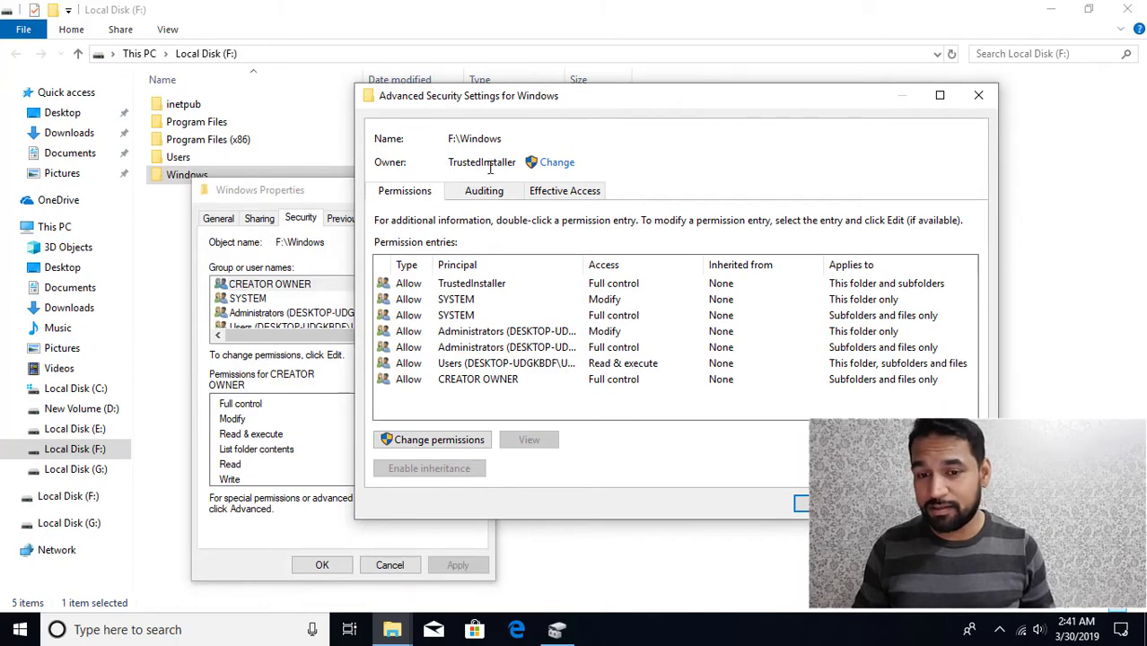
# Step: Change the folder's owner from TrustedInstaller to the signed-in user's account
pyautogui.click(557, 163)
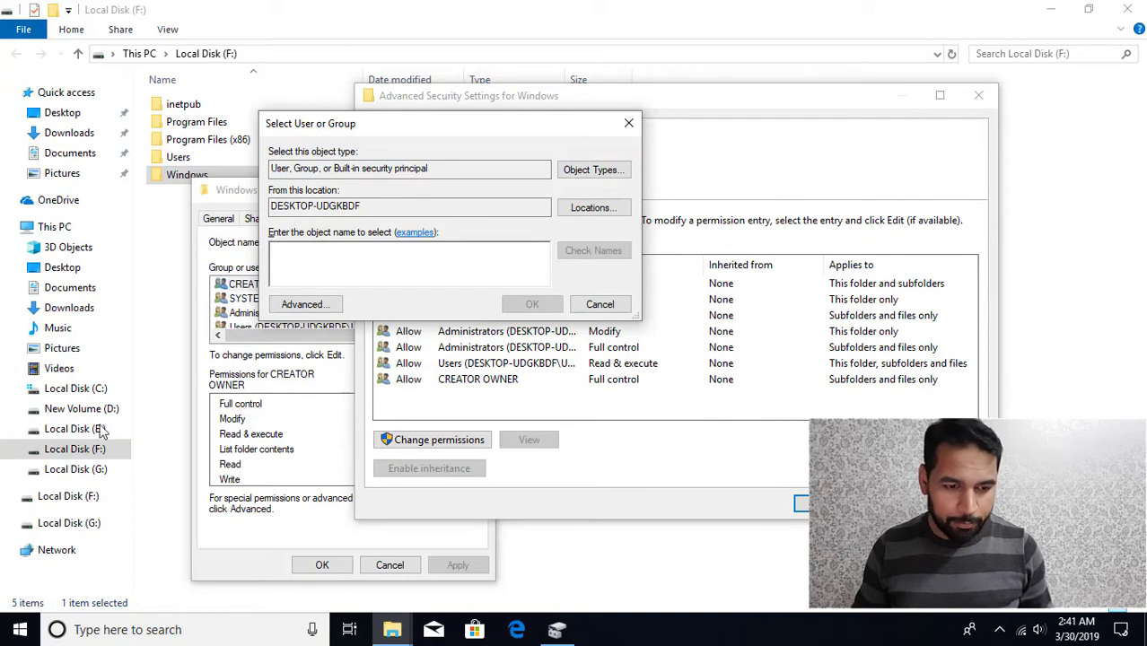
pyautogui.press('super')
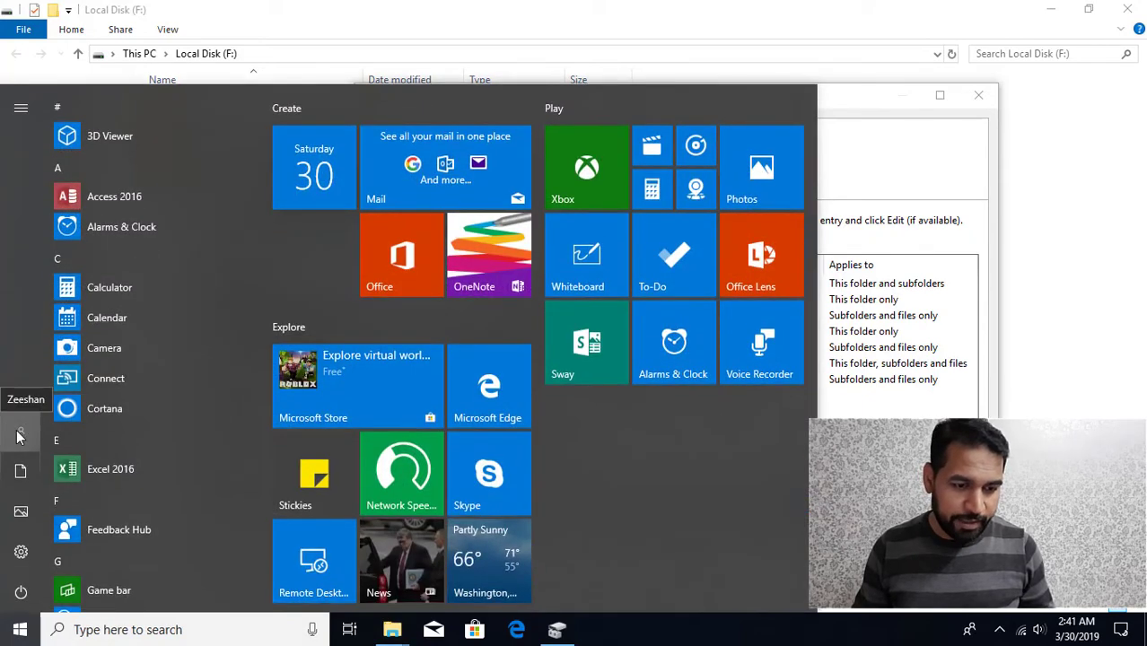
pyautogui.click(888, 175)
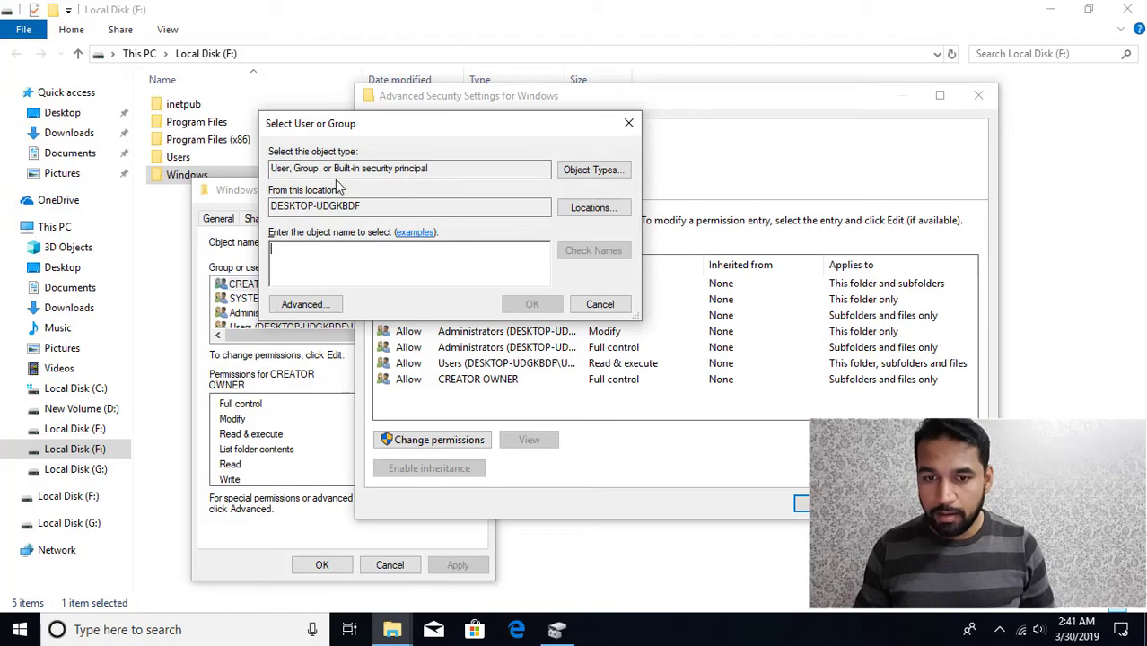
pyautogui.write('zeesha')
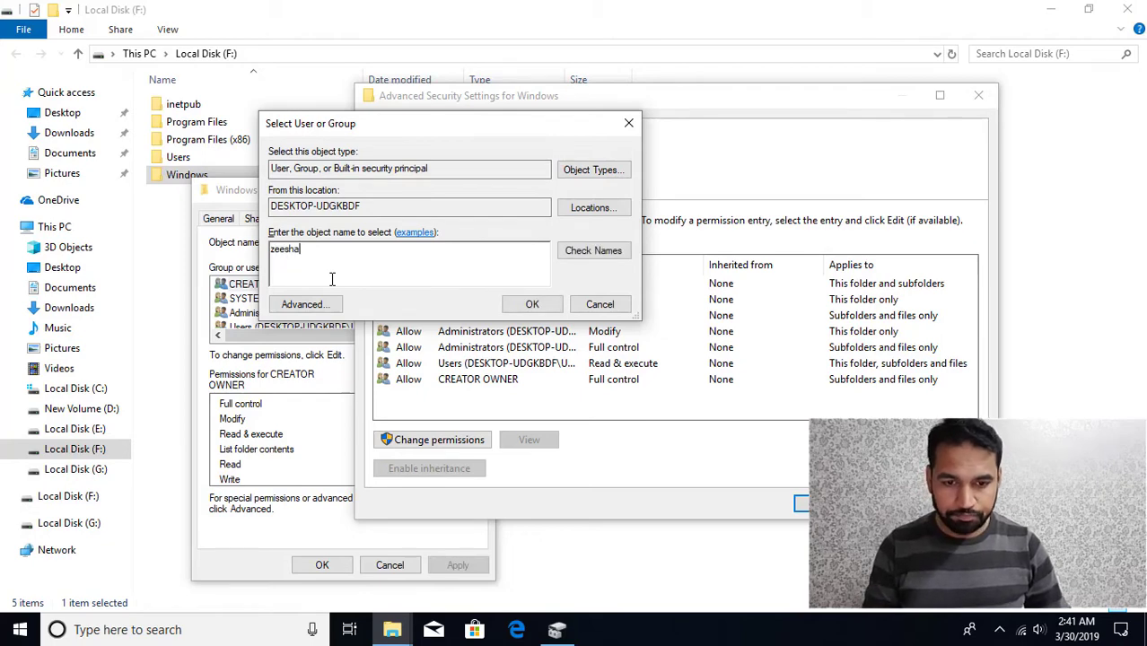
pyautogui.write('n')
pyautogui.hotkey('alt', 'k')
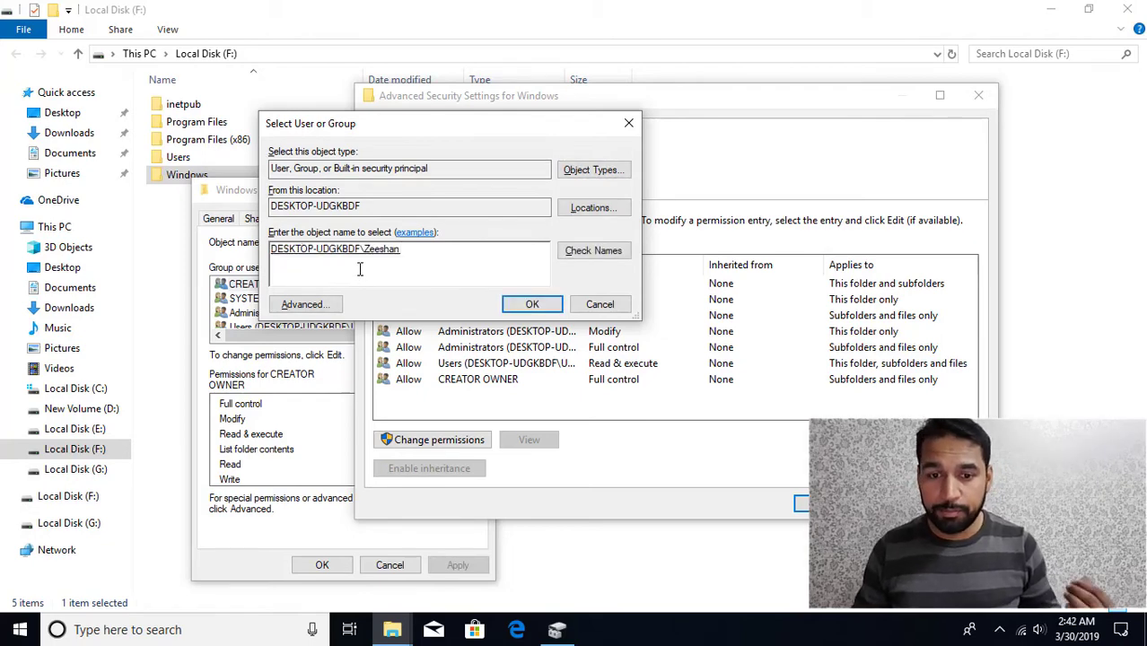
pyautogui.click(531, 304)
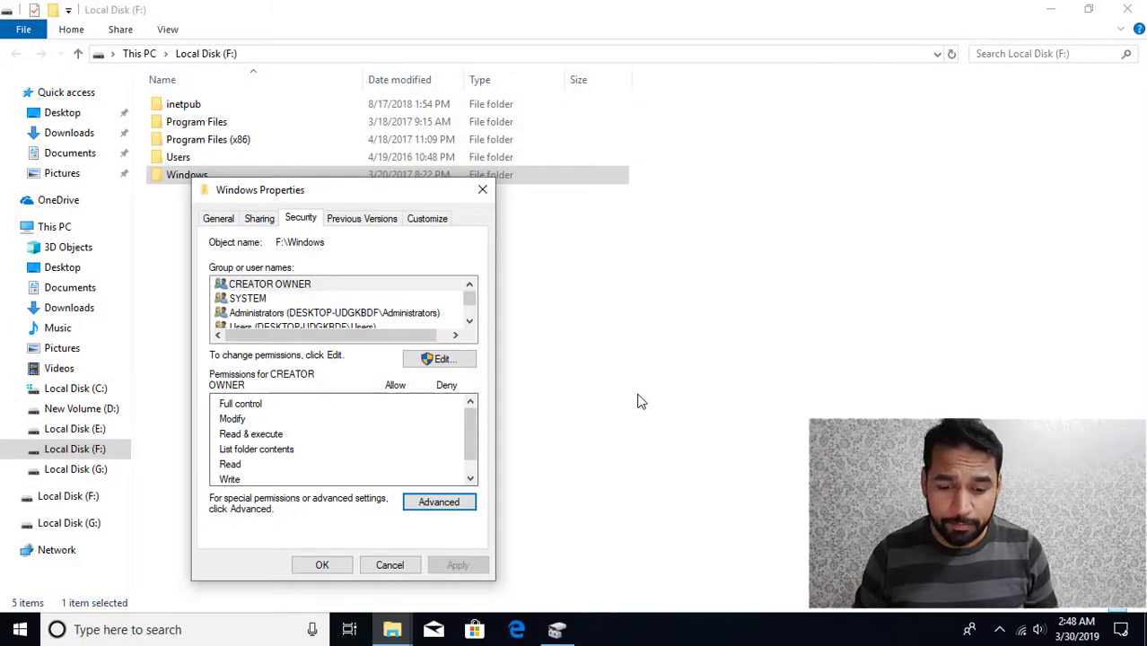
# Step: Reopen the Windows folder's Advanced Security Settings
pyautogui.click(323, 564)
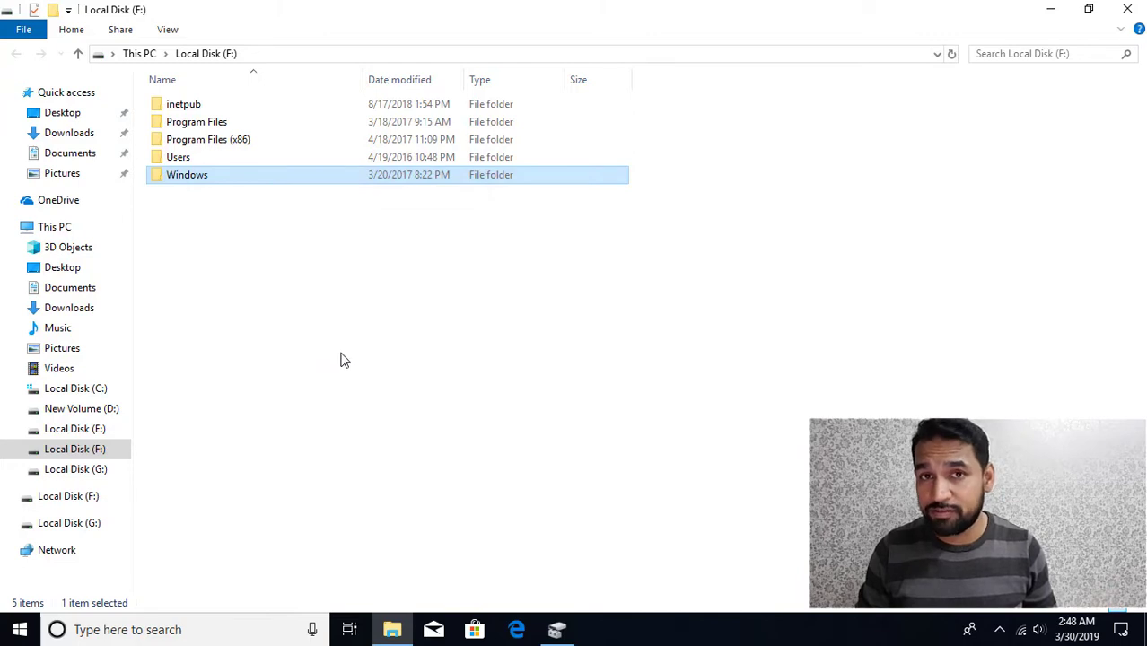
pyautogui.rightClick(195, 180)
pyautogui.click(268, 477)
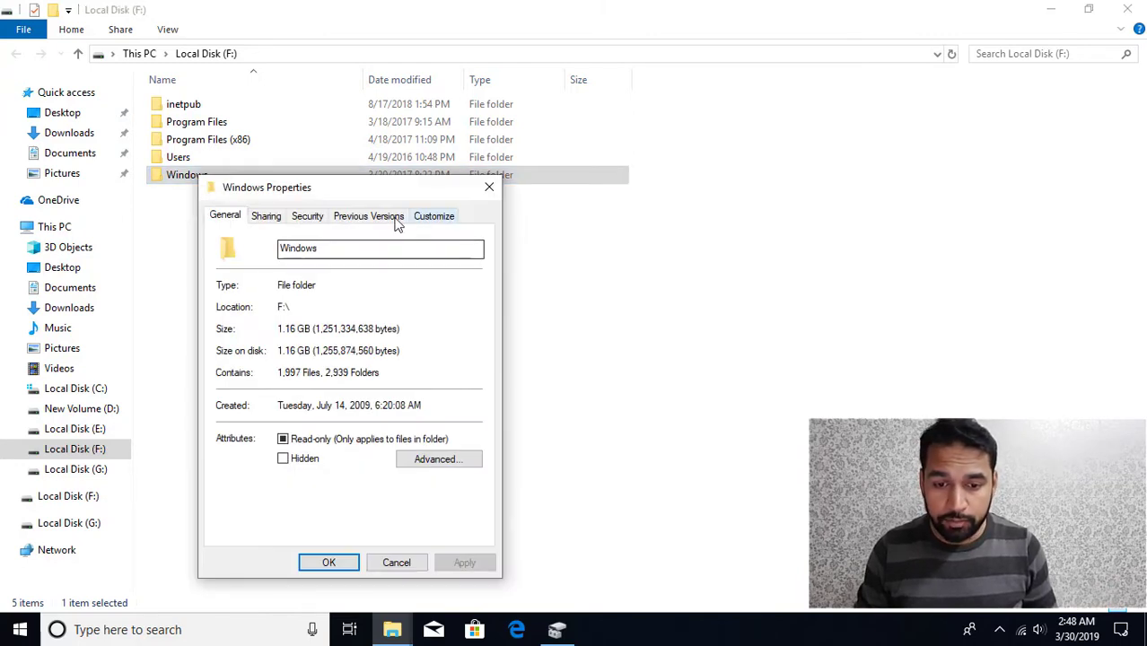
pyautogui.click(303, 224)
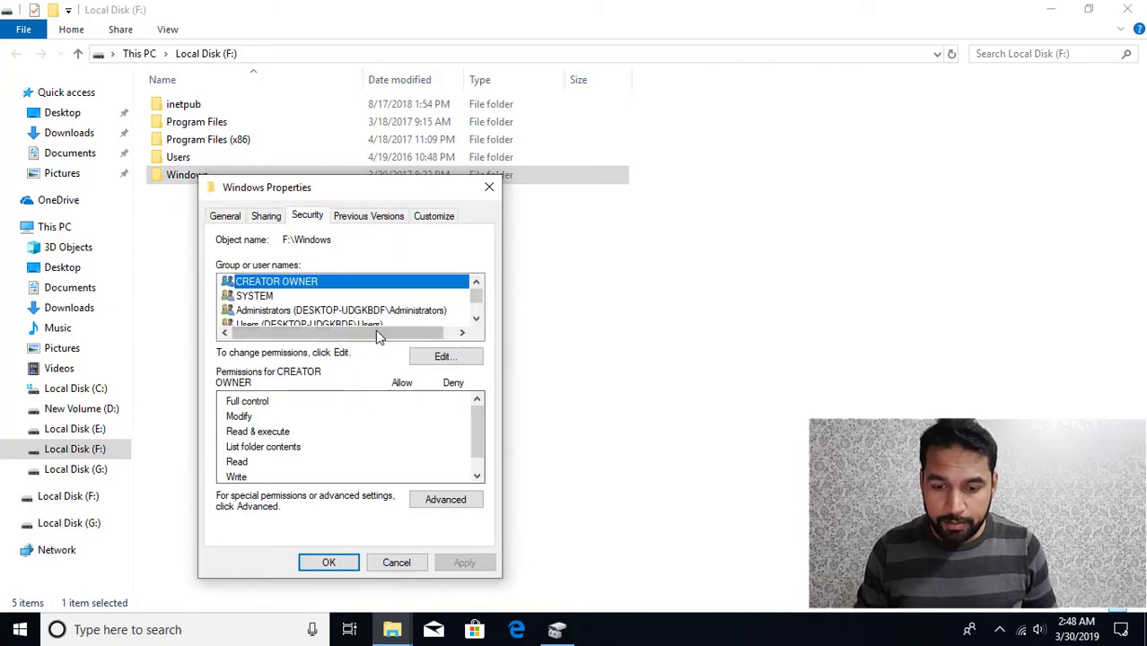
pyautogui.click(444, 499)
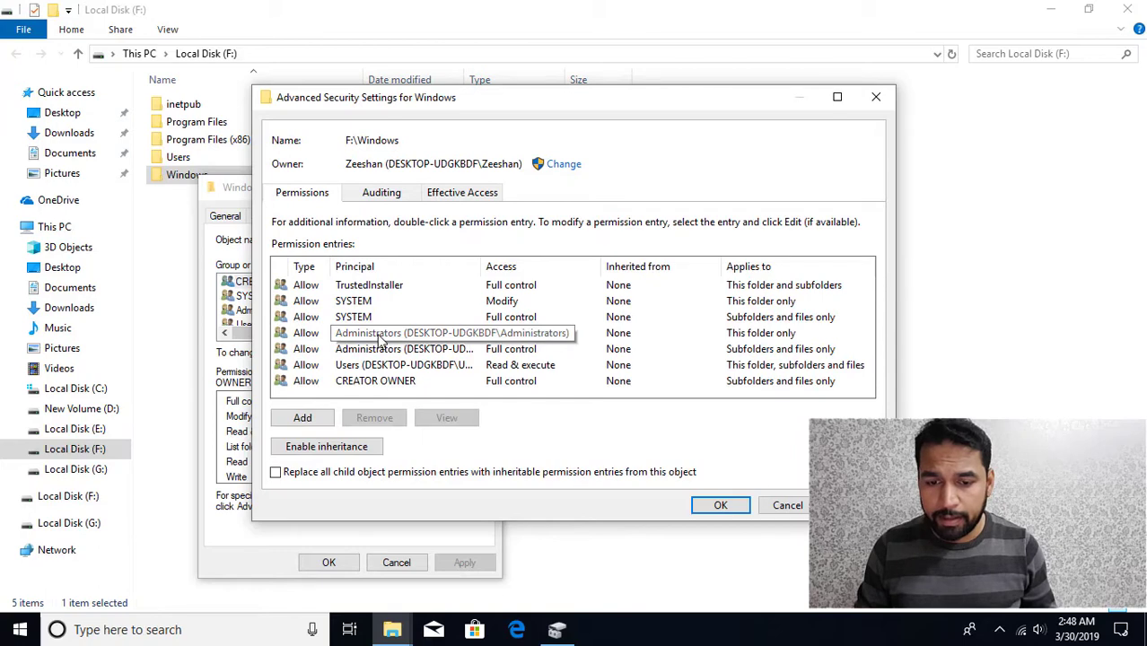
# Step: Give Administrators full control and replace all child object permission entries, continuing past errors
pyautogui.click(382, 338)
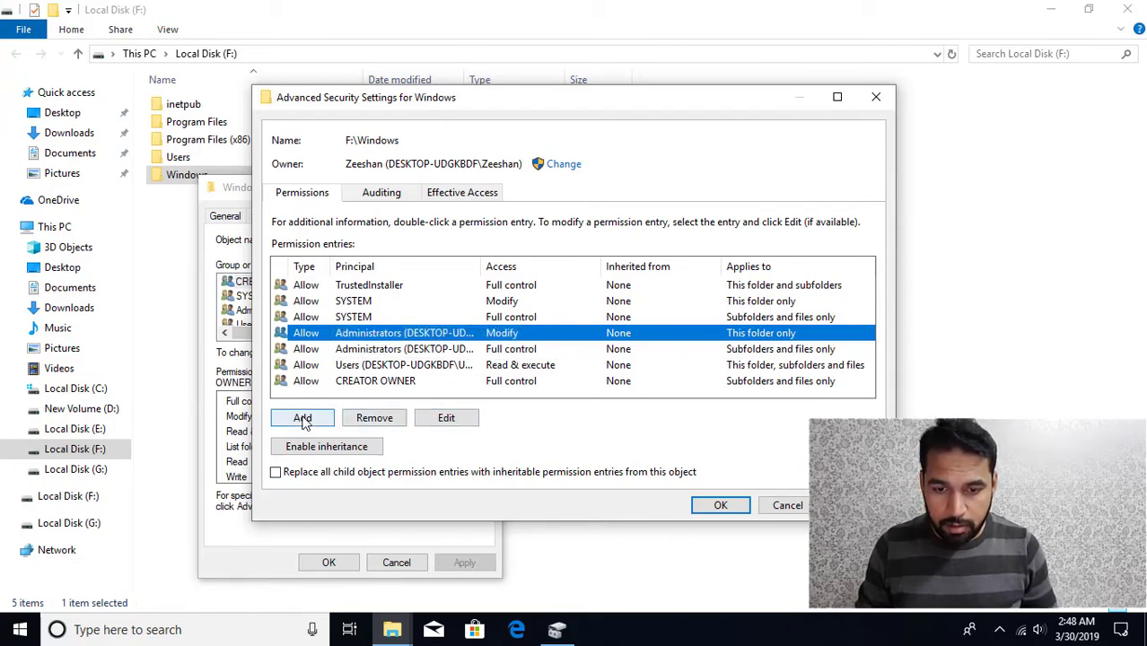
pyautogui.doubleClick(379, 333)
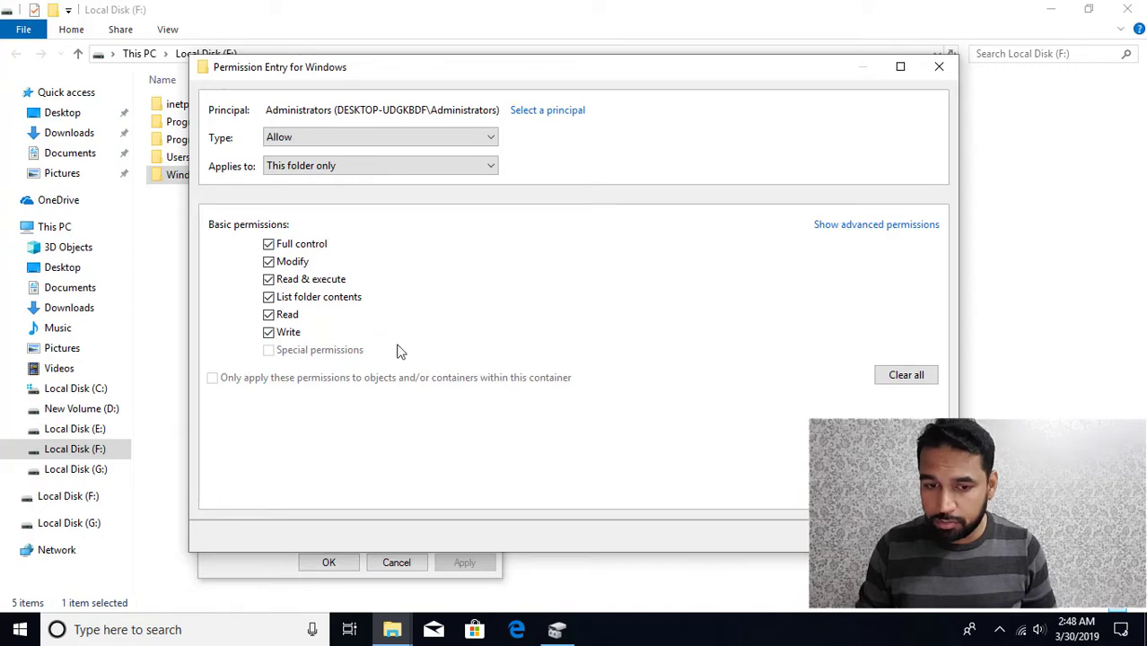
pyautogui.click(843, 530)
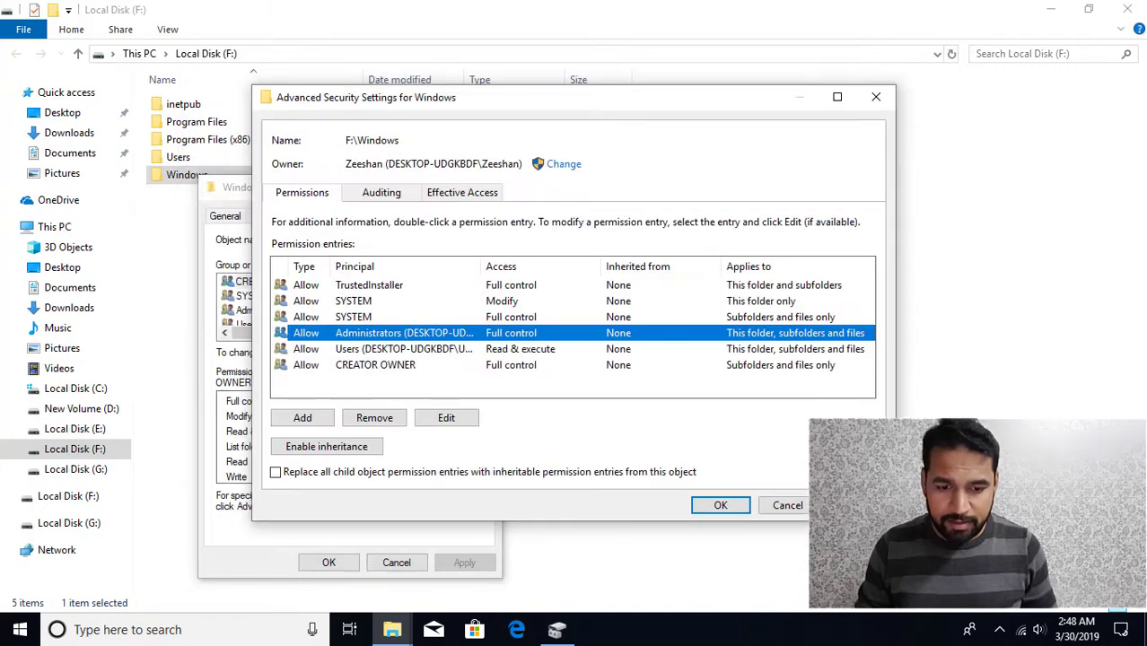
pyautogui.click(275, 473)
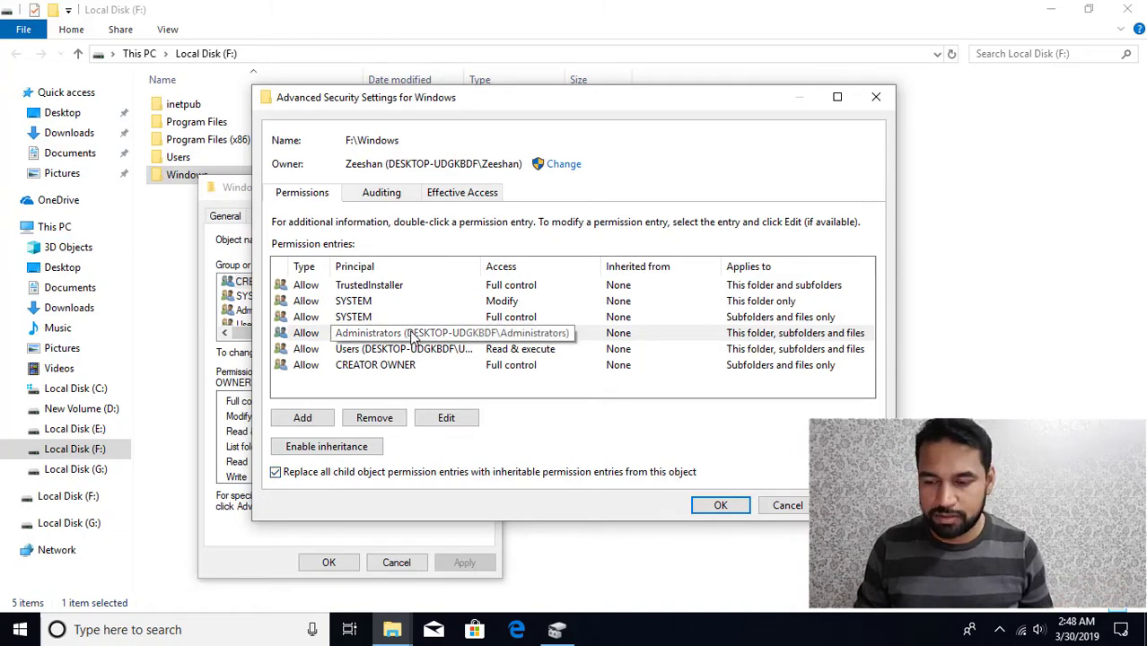
pyautogui.click(721, 507)
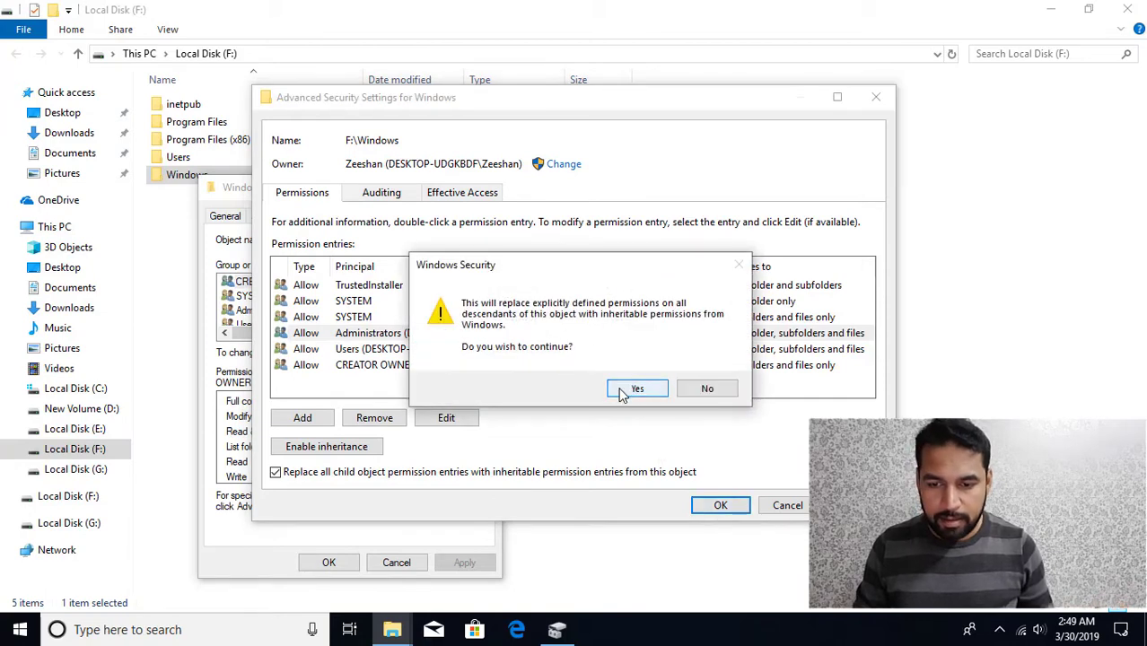
pyautogui.click(626, 390)
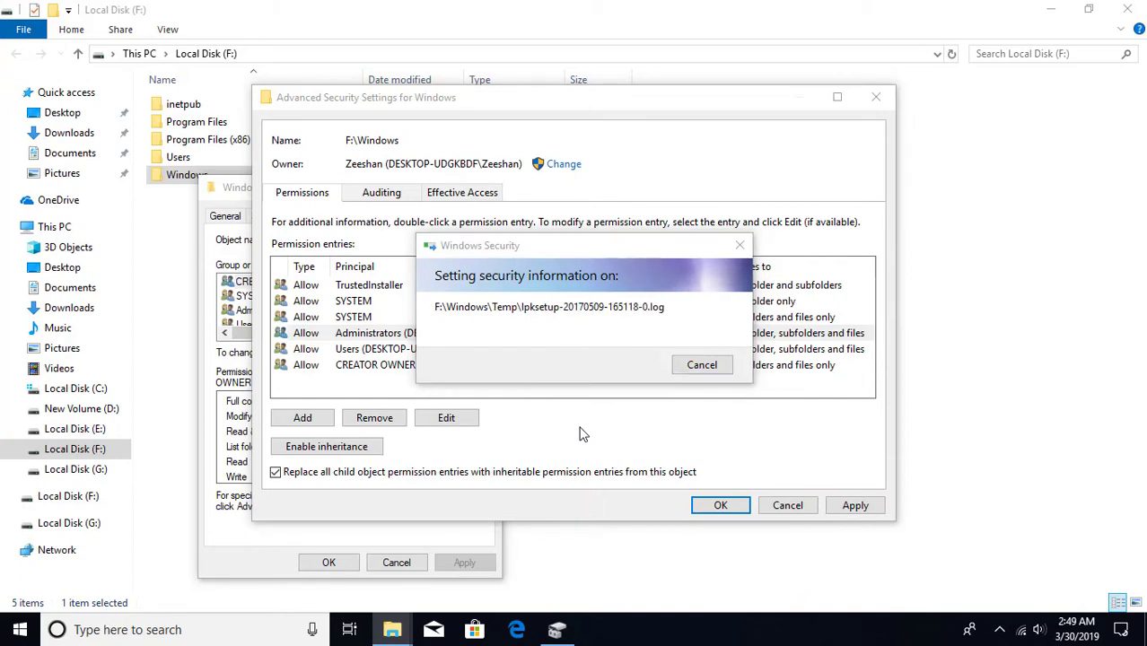
pyautogui.click(619, 396)
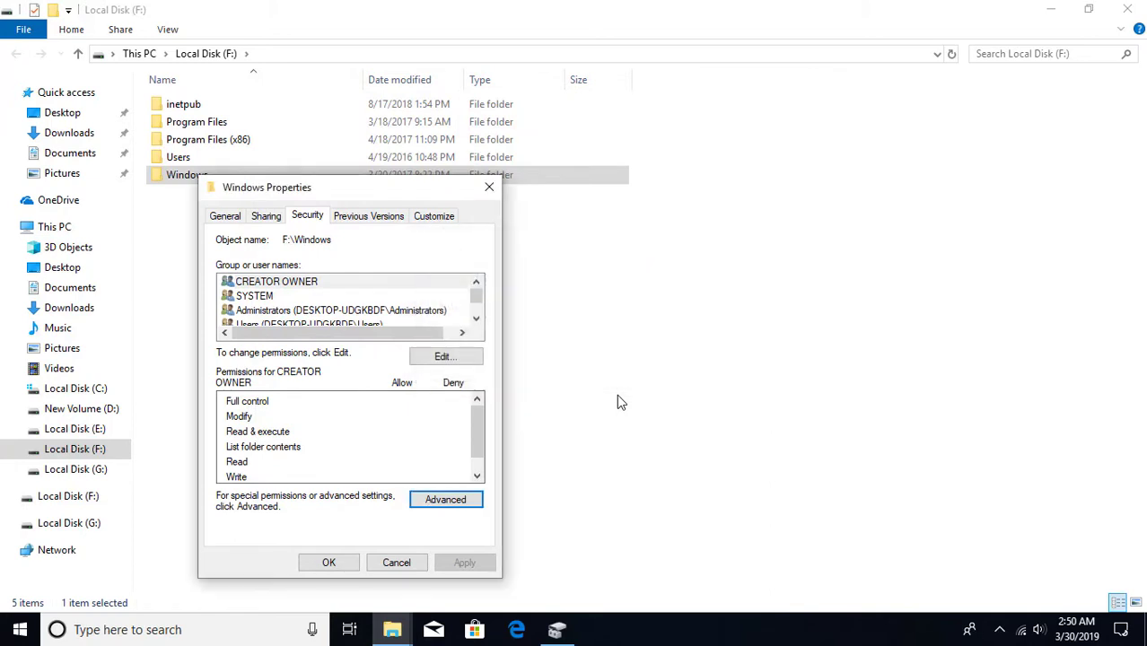
# Step: Permanently delete the F:\Windows folder, granting administrator permission
pyautogui.click(329, 562)
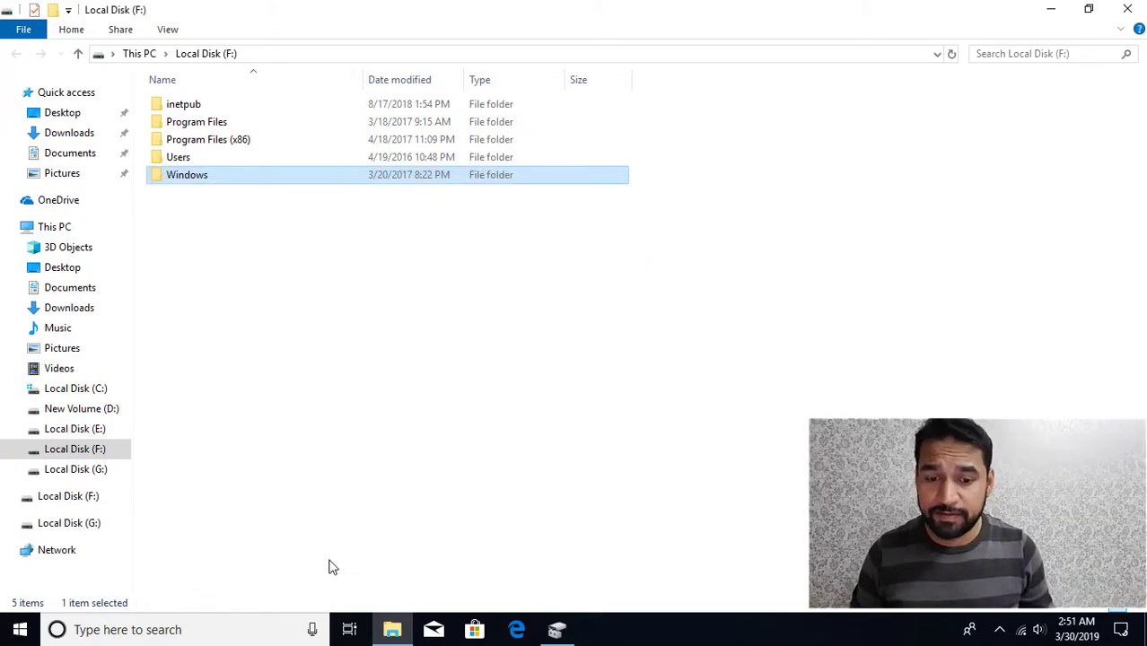
pyautogui.hotkey('shift', 'Delete')
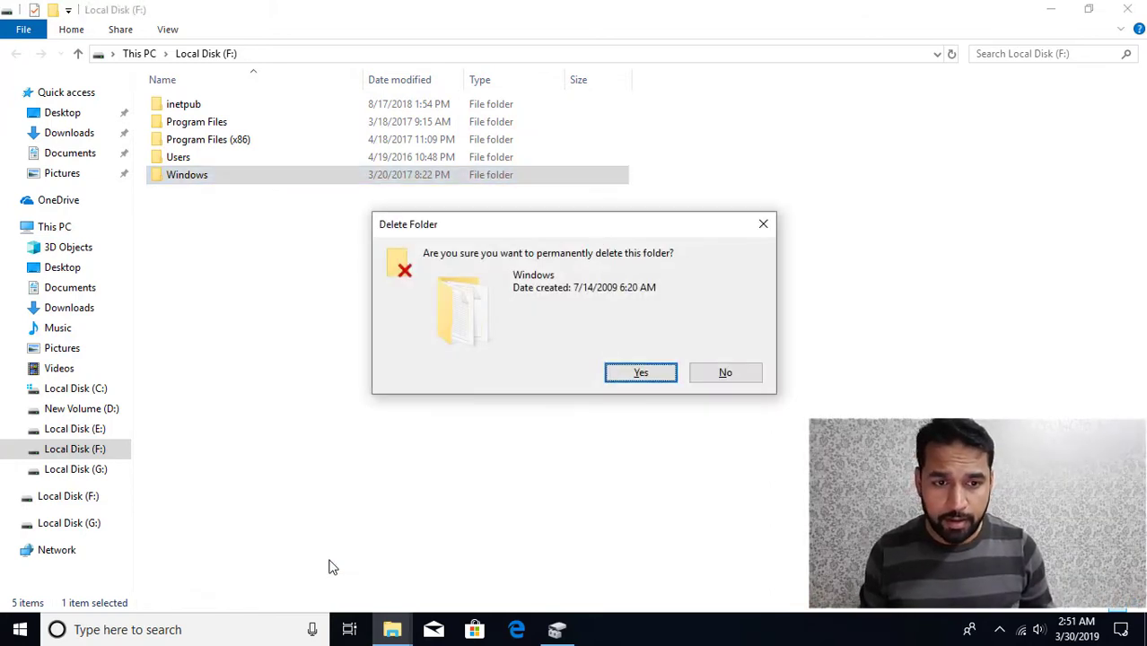
pyautogui.press('Return')
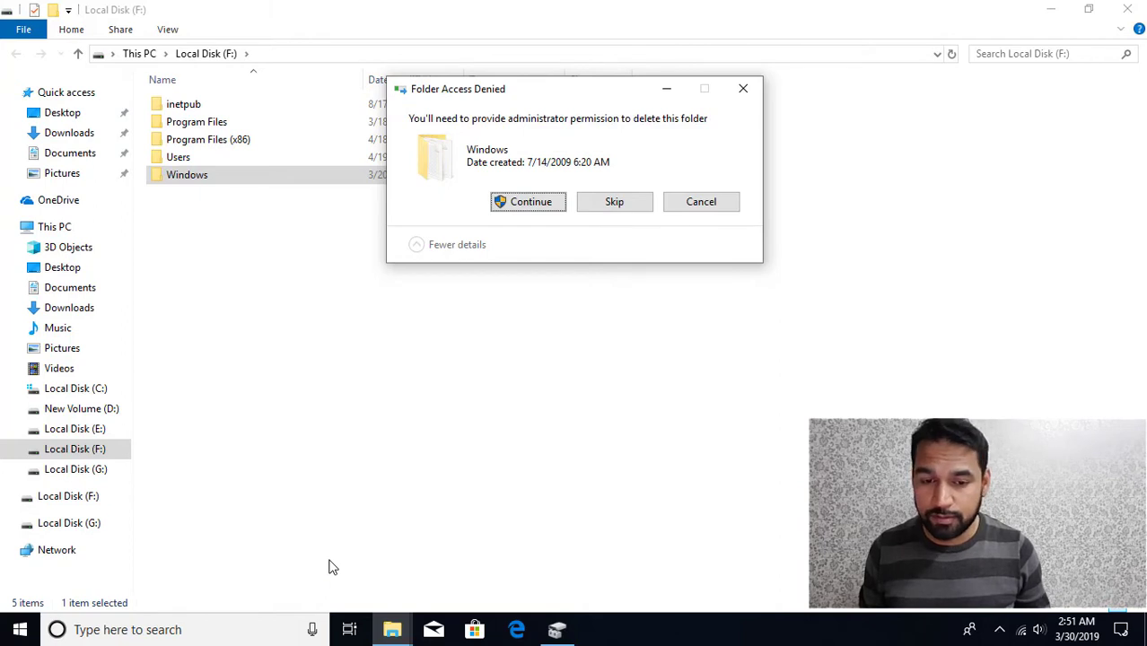
pyautogui.click(520, 202)
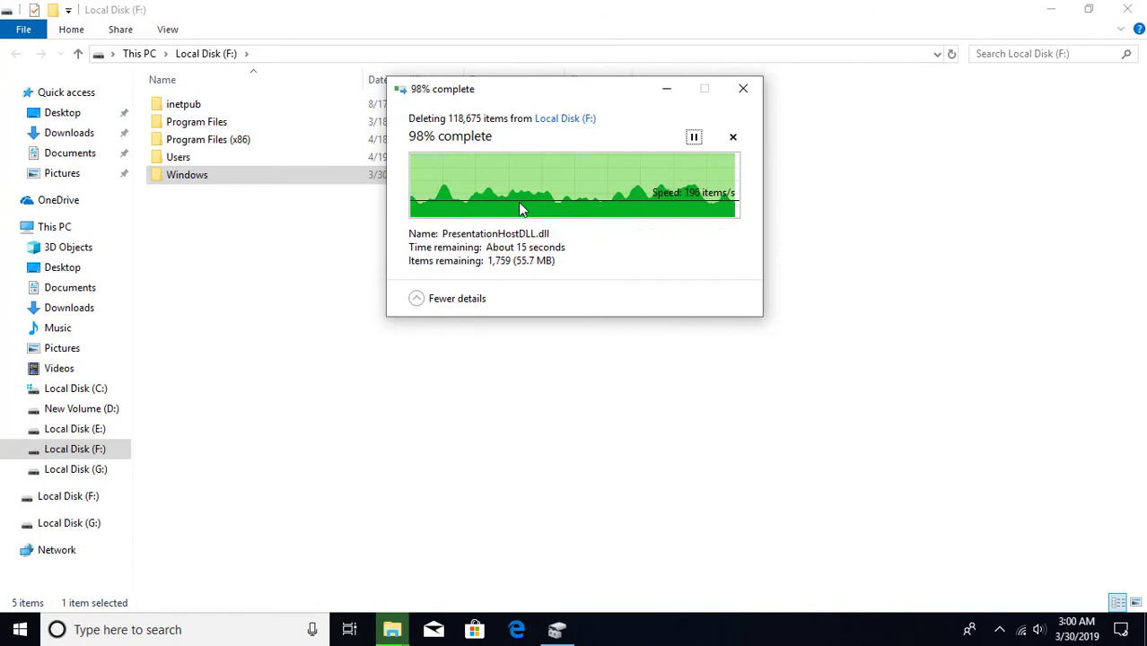
# Step: Confirm deleting bootstat.dat, RecentFileCache.bcf, BitLockerToGo, Read Me and all remaining system files
pyautogui.click(522, 274)
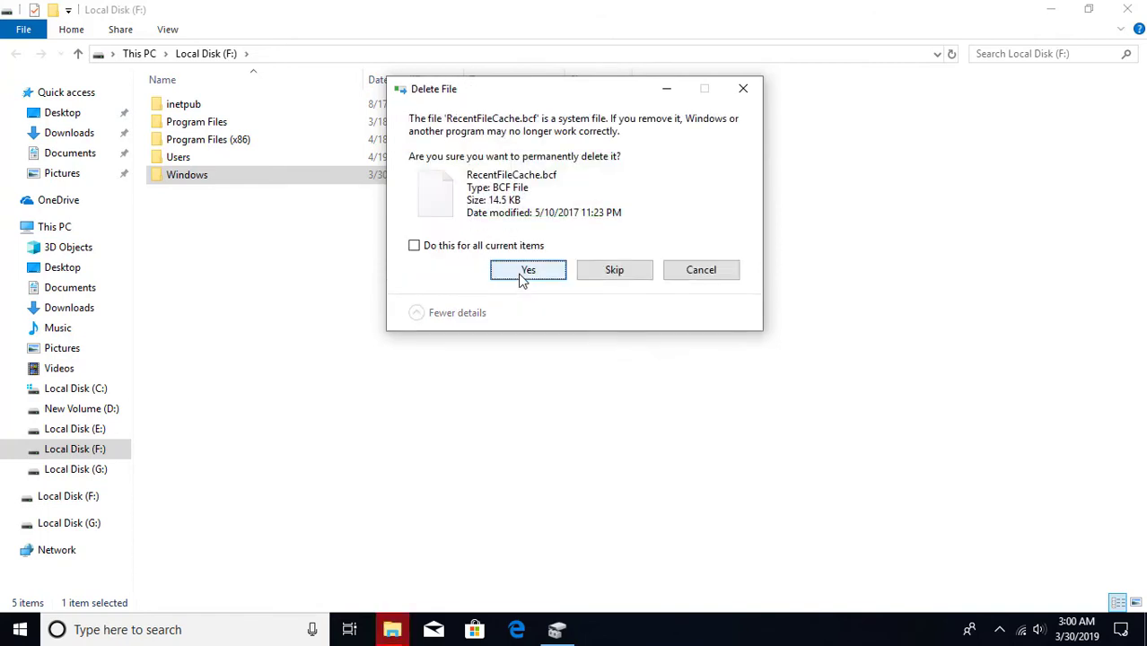
pyautogui.click(523, 274)
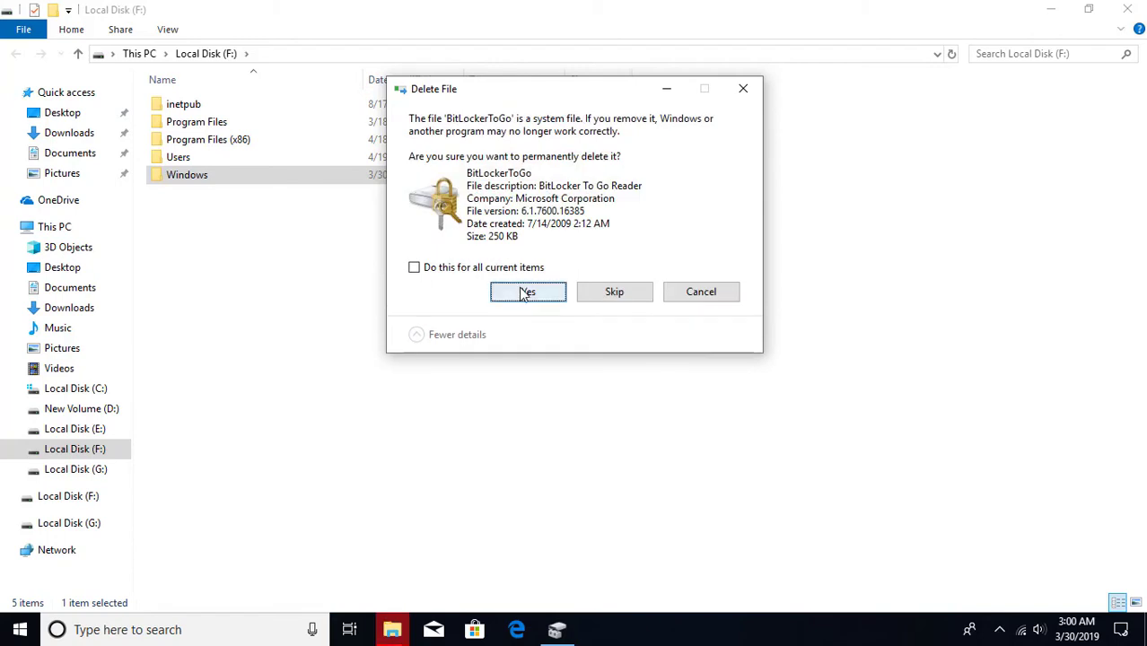
pyautogui.click(525, 294)
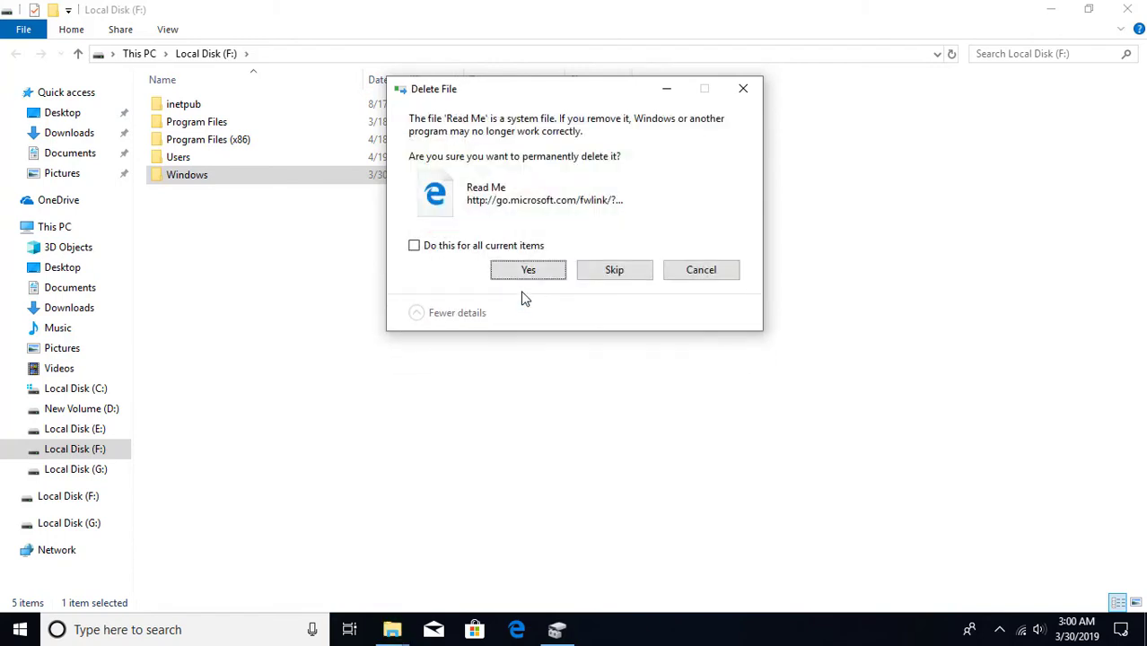
pyautogui.click(520, 273)
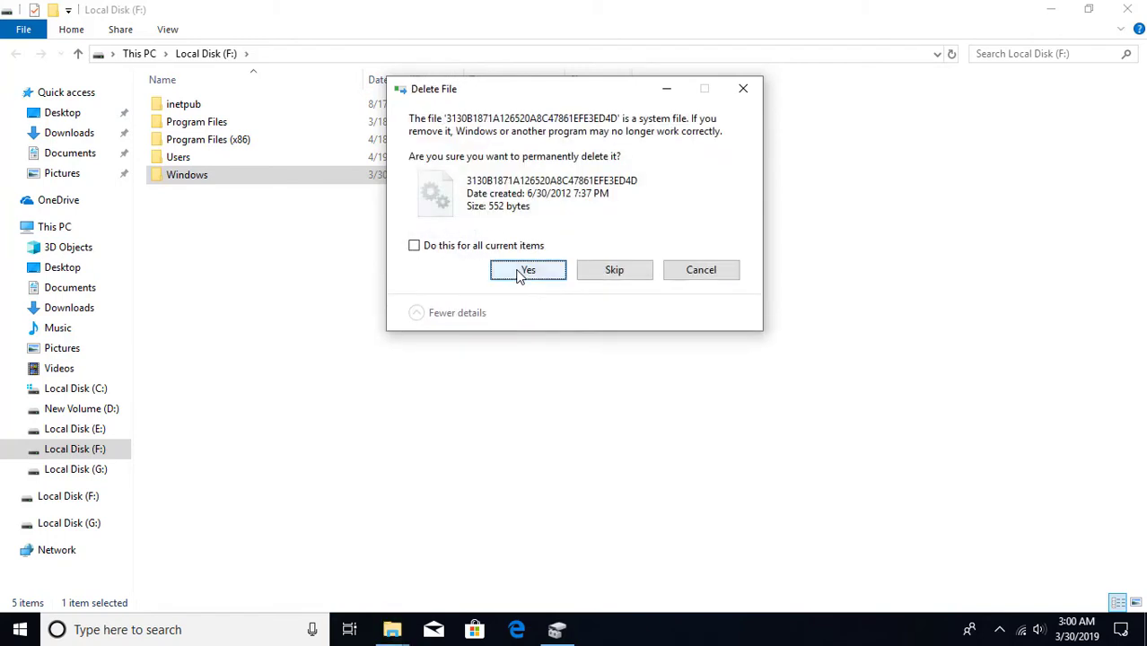
pyautogui.click(500, 245)
pyautogui.click(513, 270)
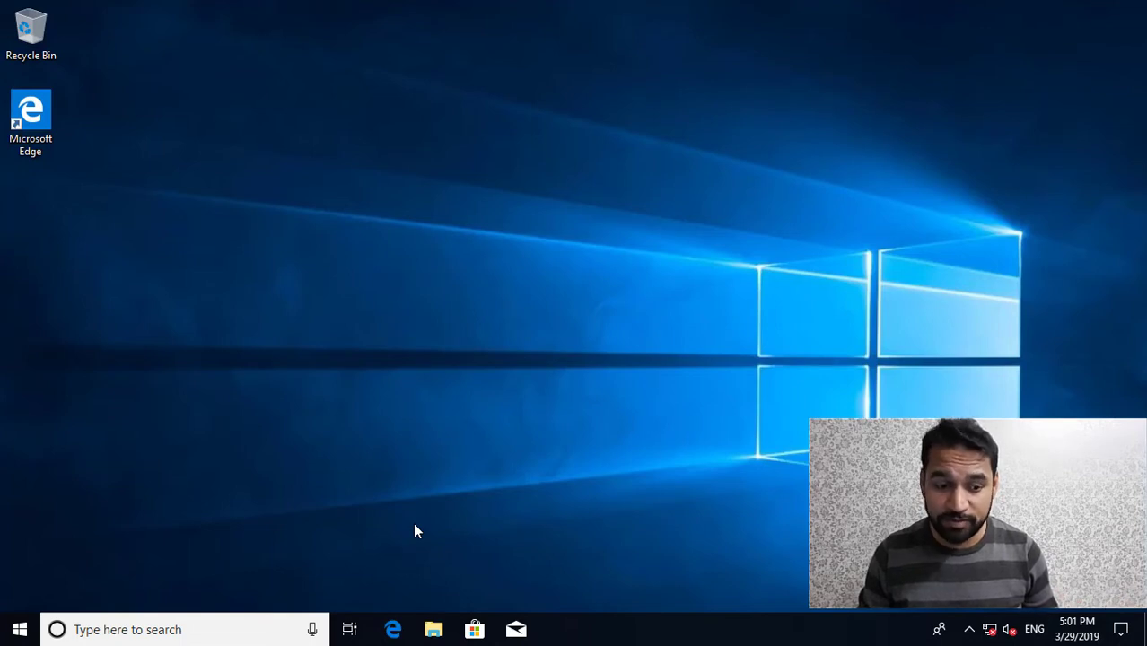
# Step: Open Disk Management full screen and select the New Volume (E:) partition
pyautogui.press('super+x')
pyautogui.press('Escape')
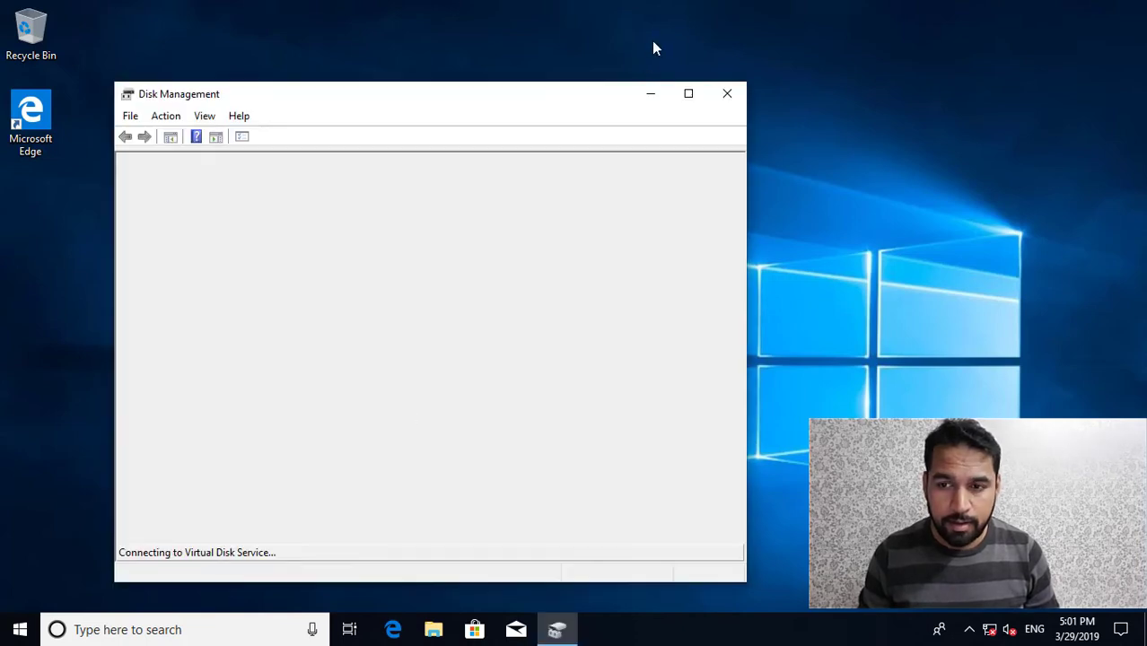
pyautogui.click(688, 93)
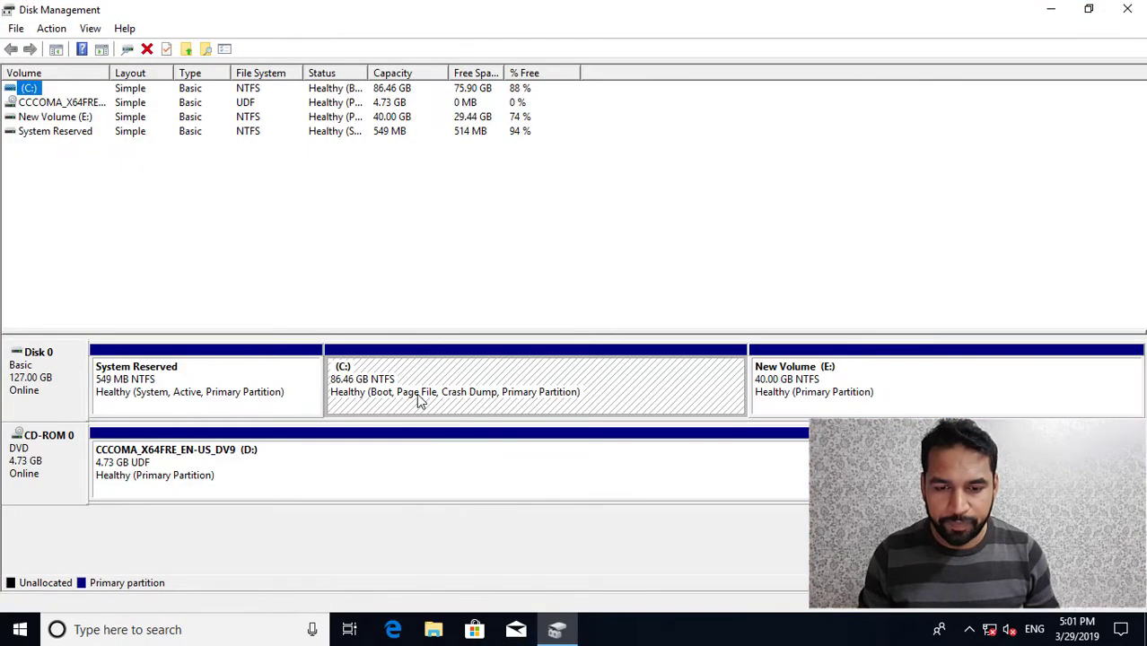
pyautogui.click(413, 394)
pyautogui.click(865, 375)
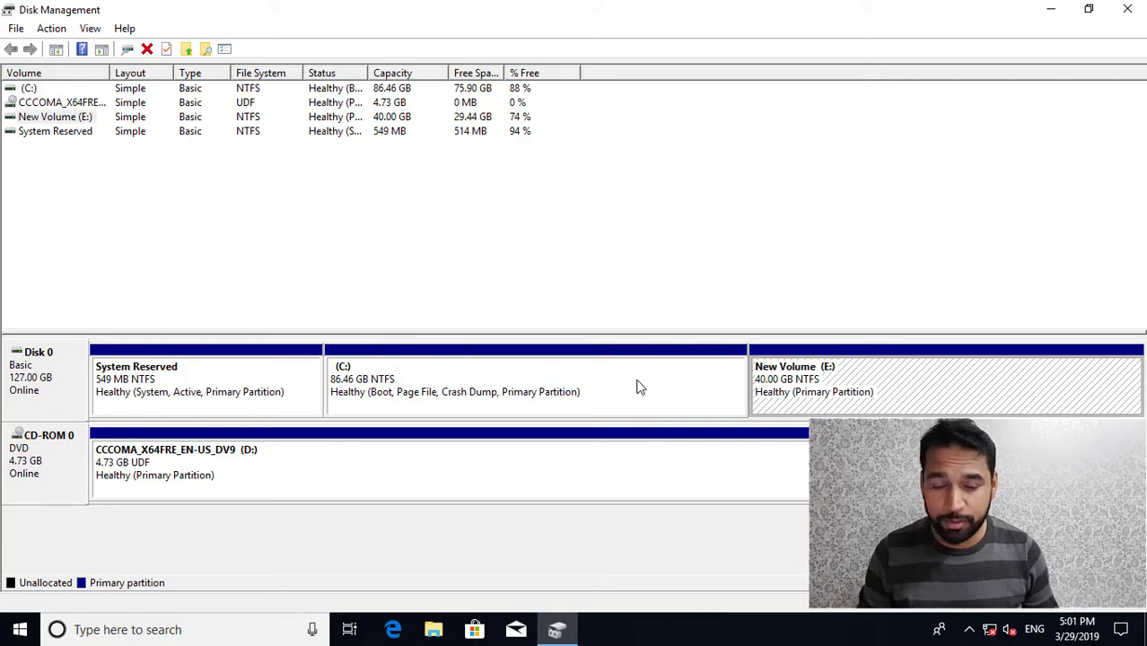
# Step: Browse the folders on New Volume (E:) and Local Disk (C:), then close Explorer
pyautogui.rightClick(831, 393)
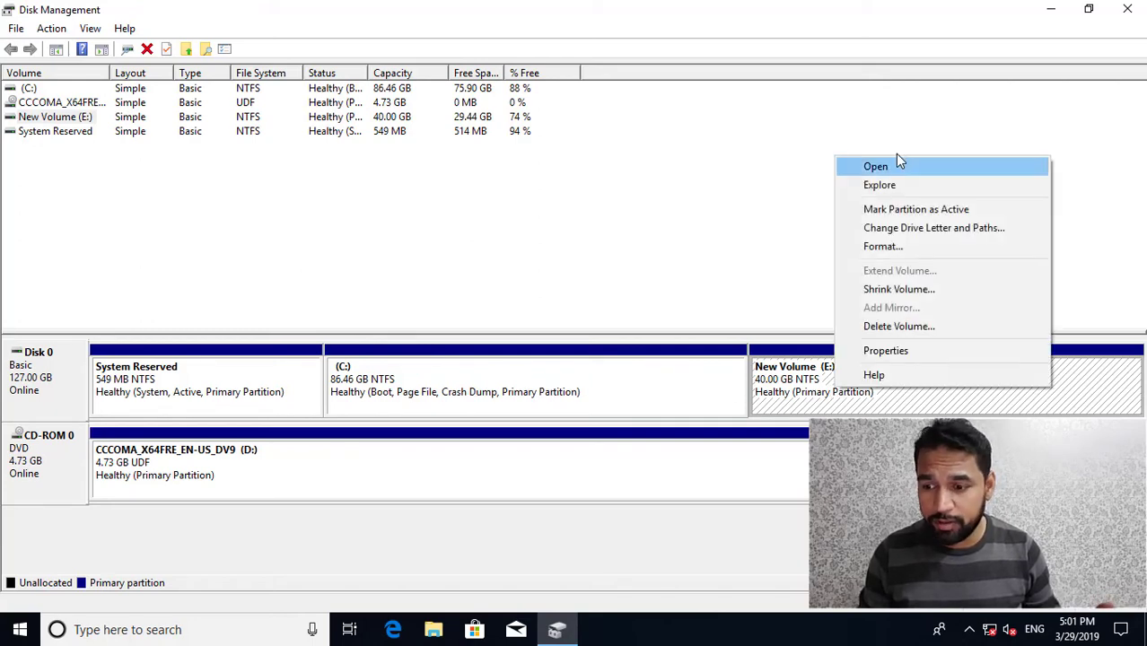
pyautogui.click(879, 169)
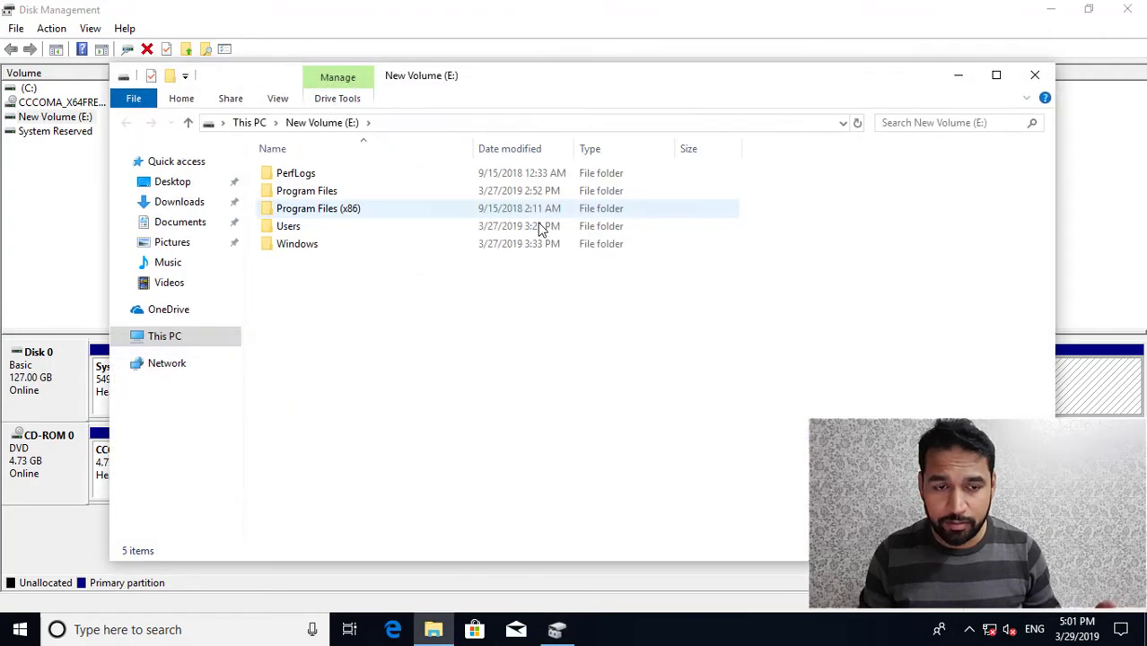
pyautogui.click(157, 346)
pyautogui.doubleClick(525, 350)
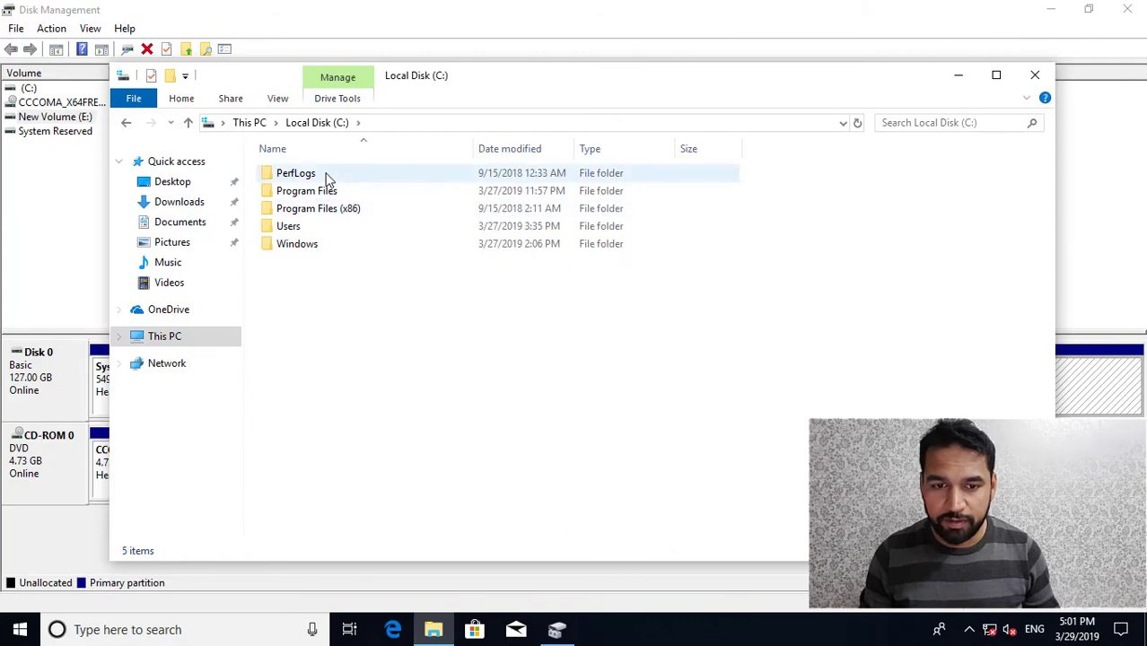
pyautogui.click(1034, 75)
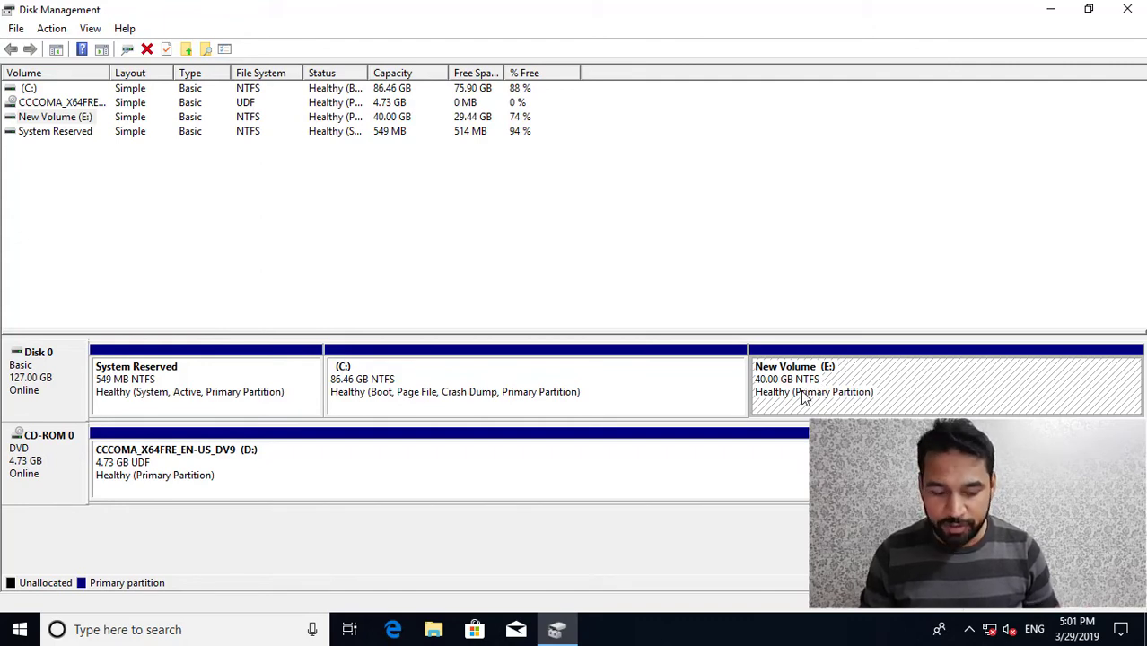
pyautogui.press('super+r')
pyautogui.write('msconfig')
pyautogui.press('Return')
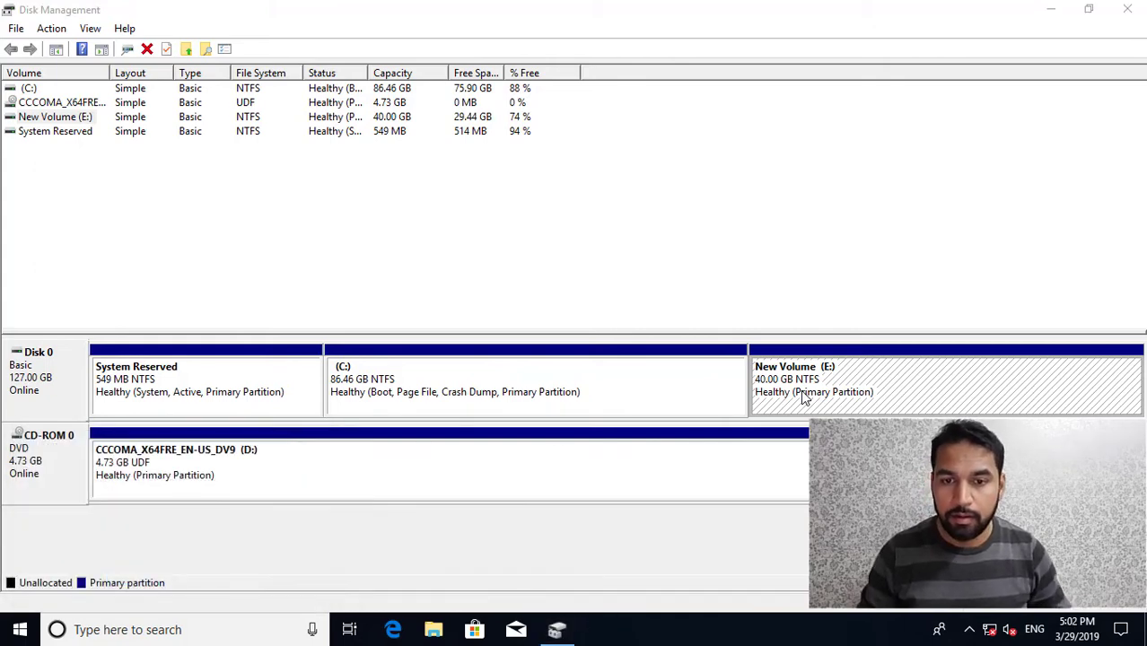
pyautogui.click(399, 183)
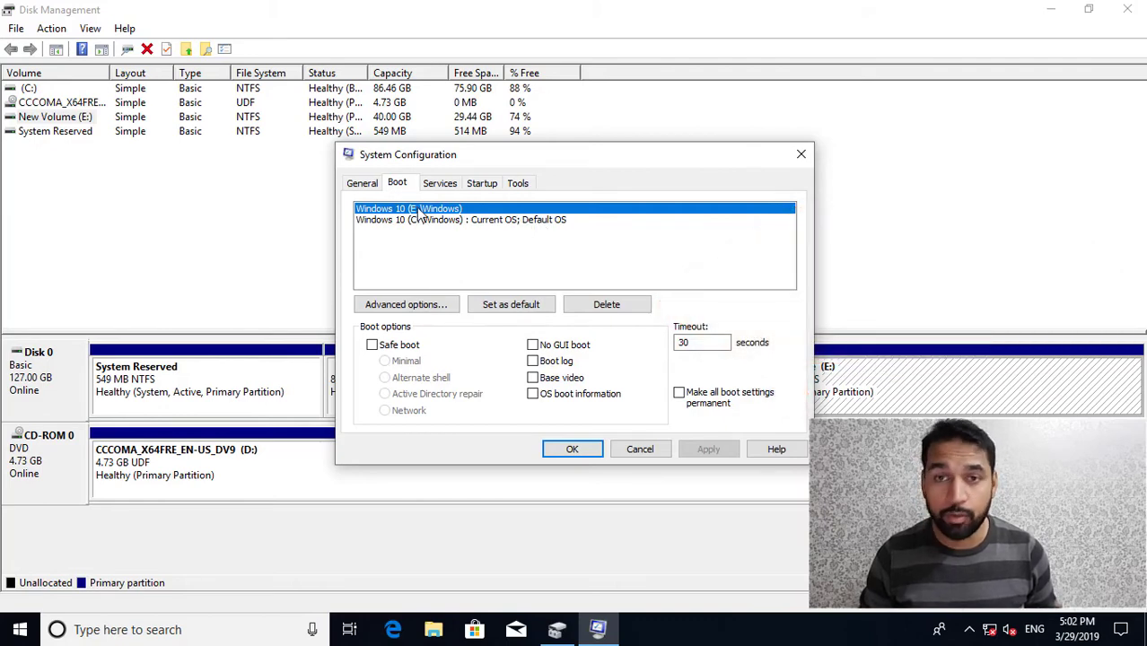
pyautogui.click(797, 157)
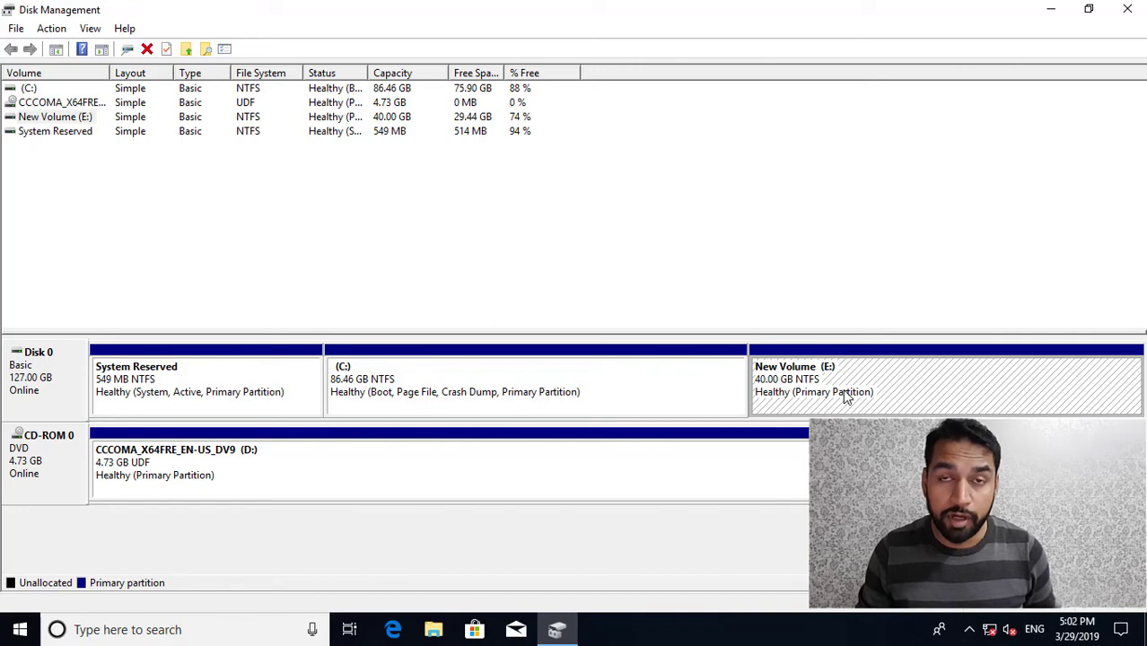
# Step: Restart the computer from the Start menu's Power options
pyautogui.click(20, 633)
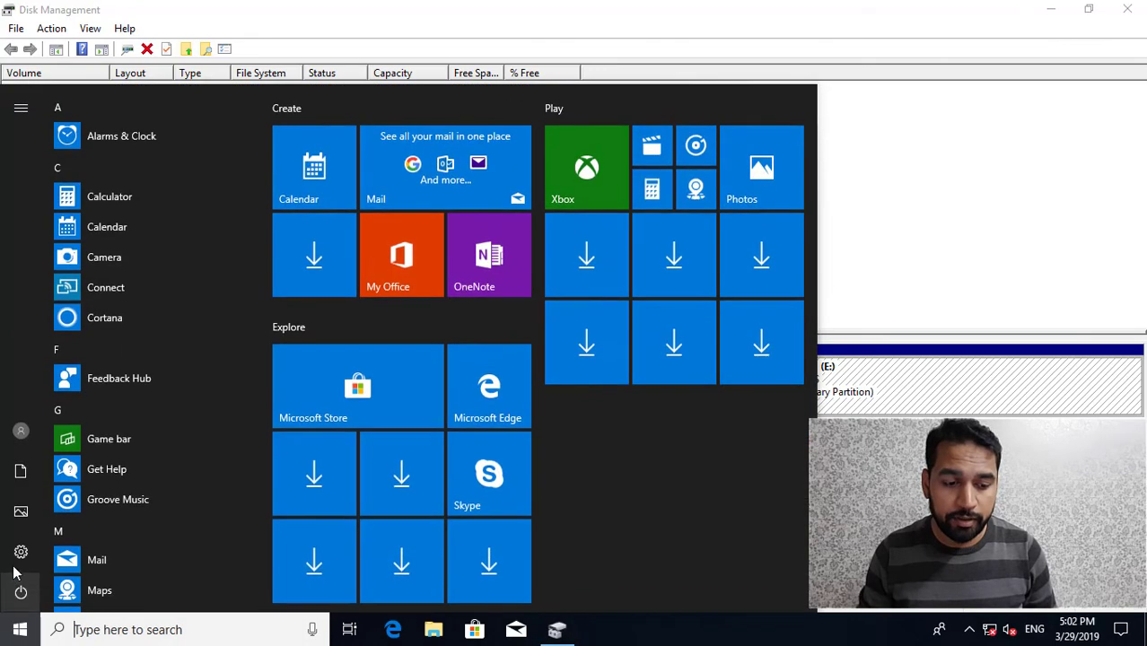
pyautogui.click(20, 595)
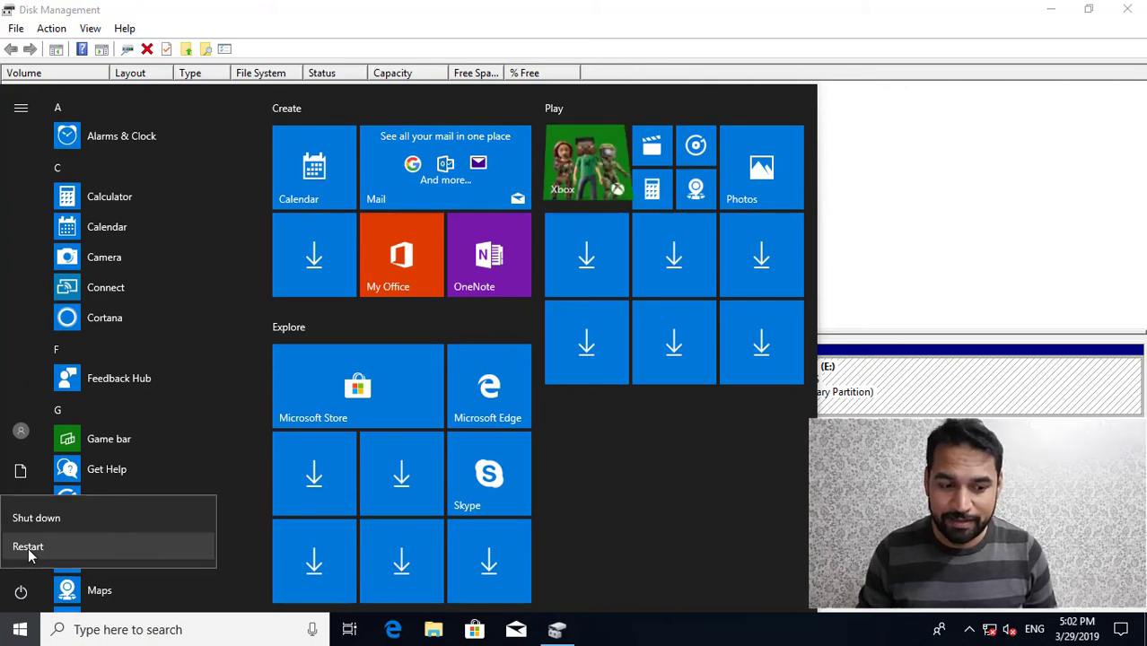
pyautogui.click(958, 253)
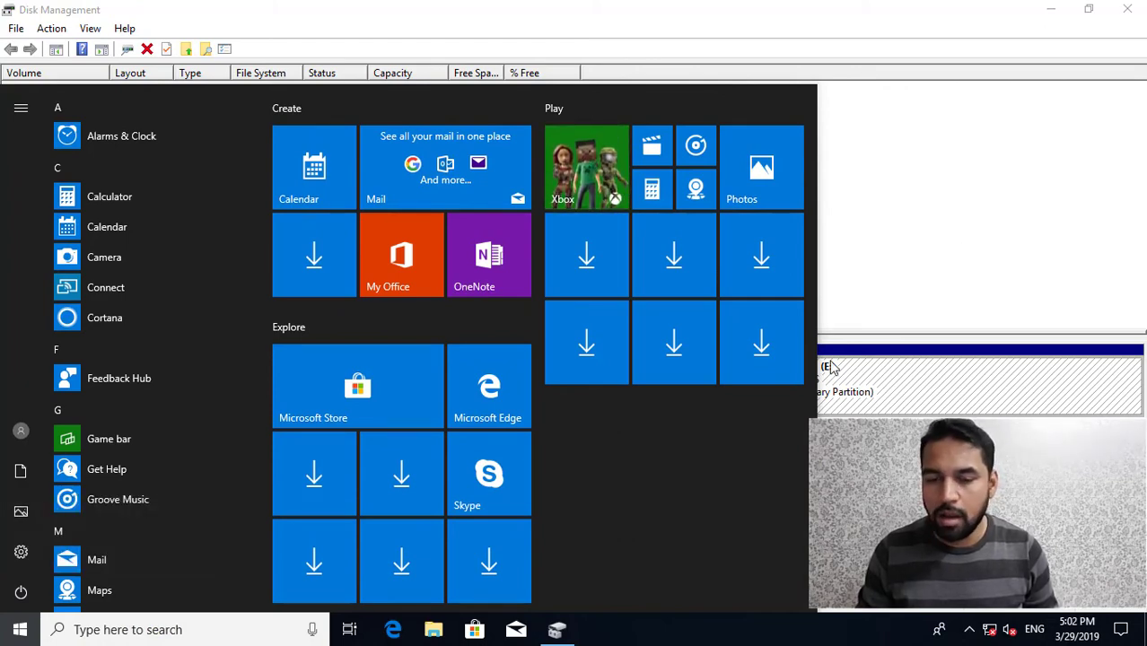
pyautogui.click(970, 284)
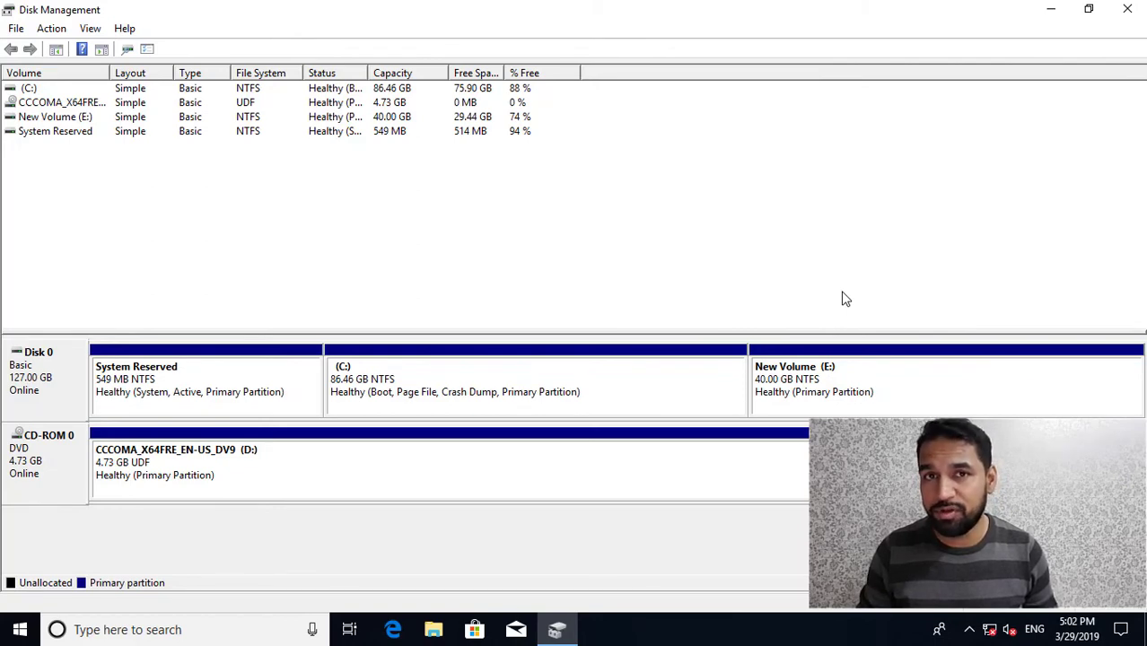
pyautogui.click(20, 629)
pyautogui.click(21, 591)
pyautogui.click(25, 546)
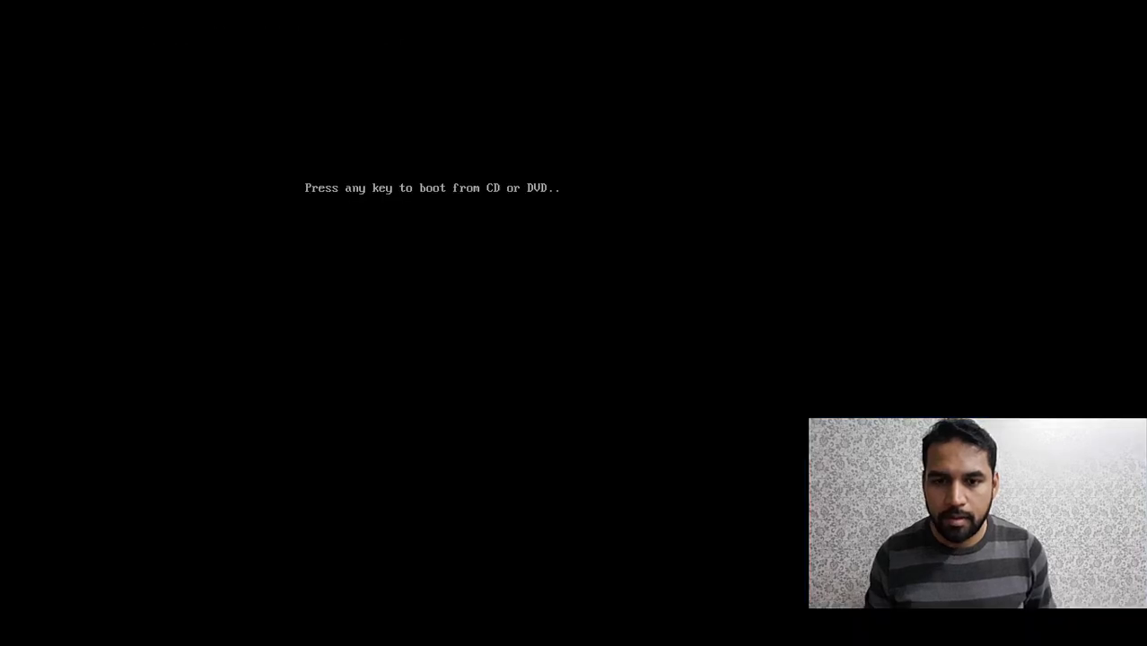
# Step: Boot from the installation DVD and open Repair your computer > Troubleshoot > Command Prompt
pyautogui.press('Return')
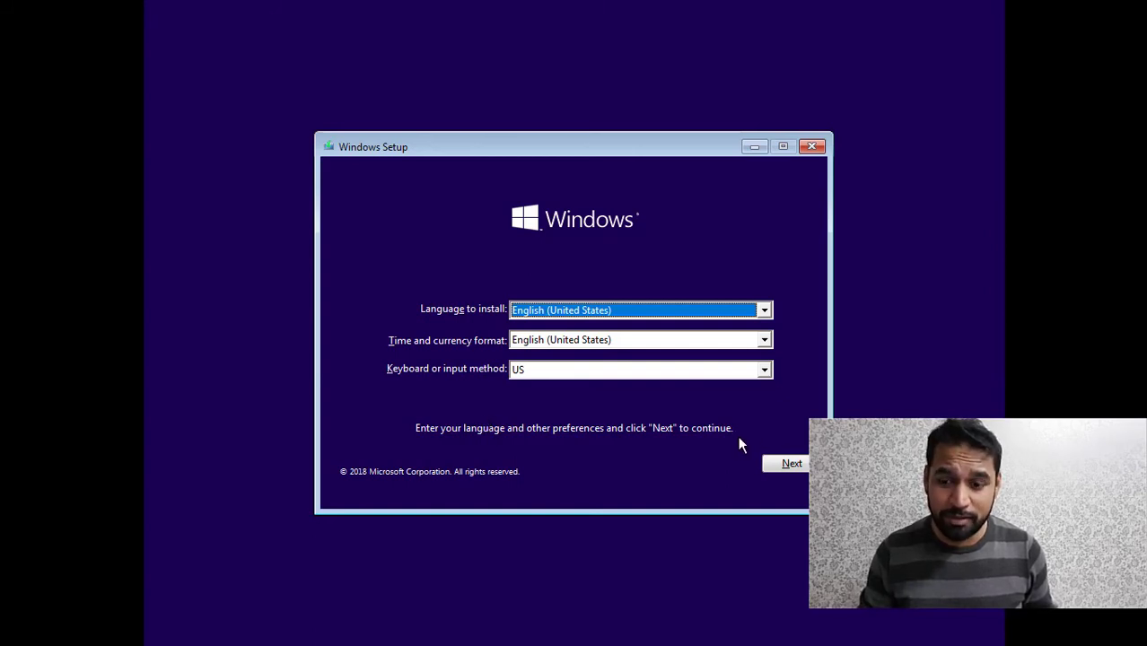
pyautogui.click(791, 463)
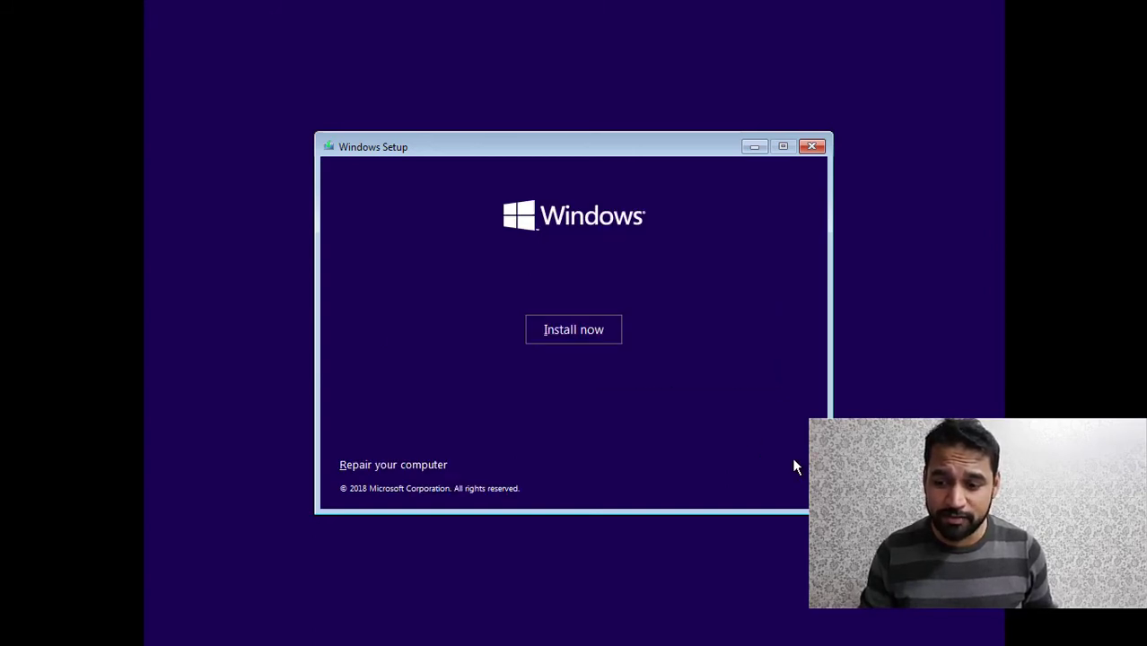
pyautogui.click(405, 466)
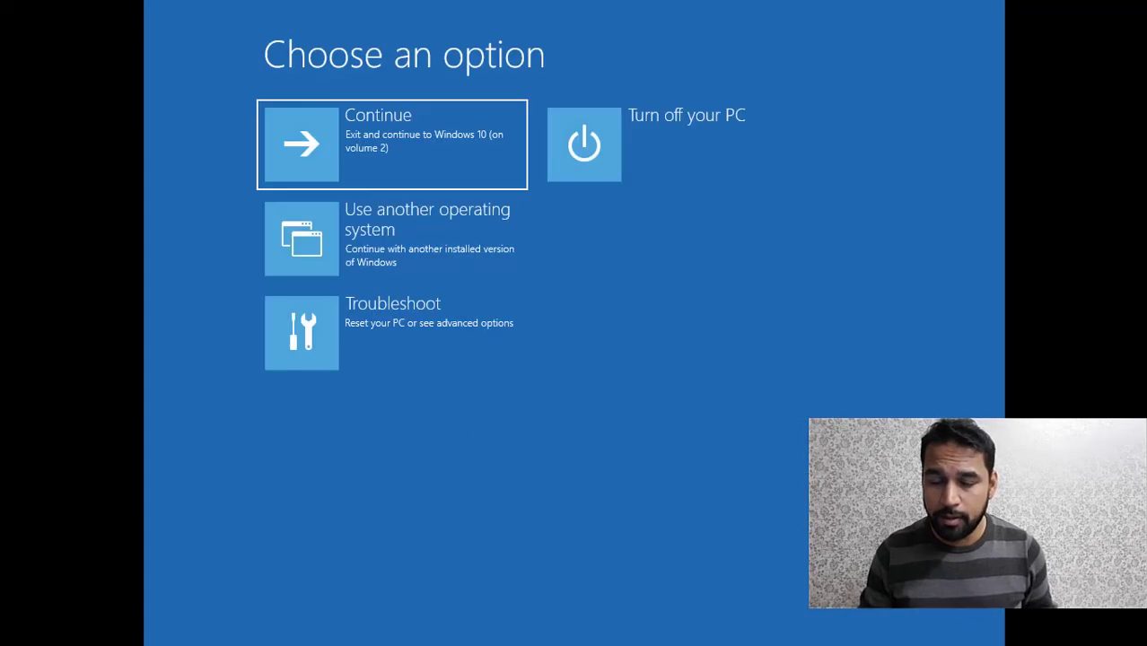
pyautogui.click(399, 325)
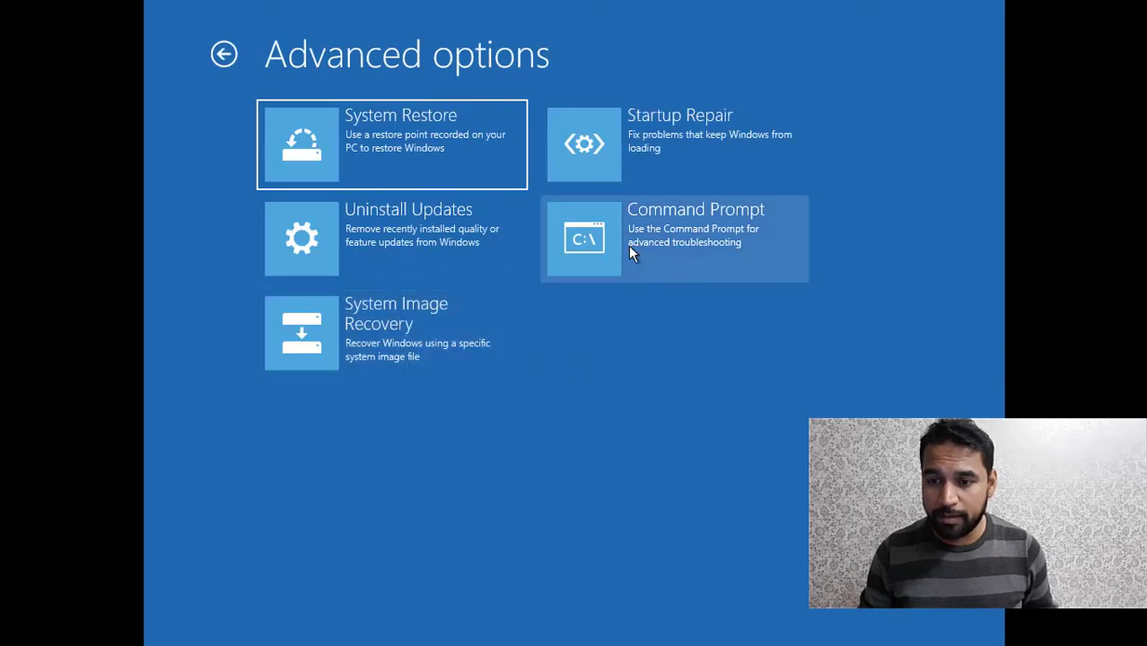
pyautogui.click(631, 254)
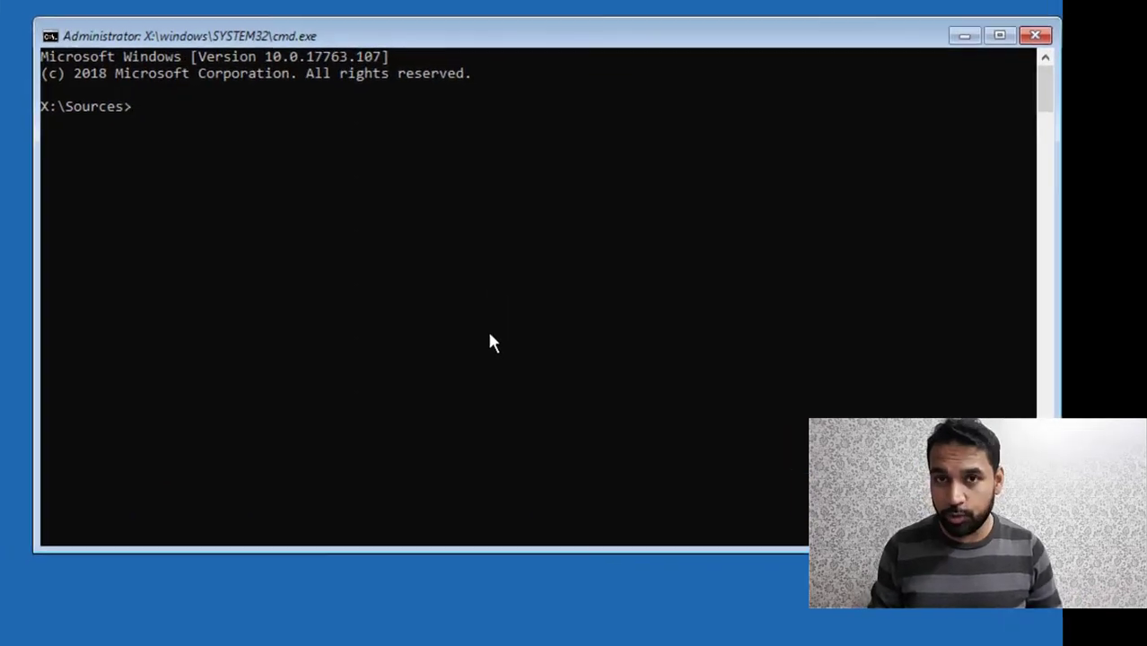
# Step: Switch to drives C:, D: and E: in turn and run dir on each
pyautogui.write('c:')
pyautogui.press('Return')
pyautogui.write('dir')
pyautogui.press('Return')
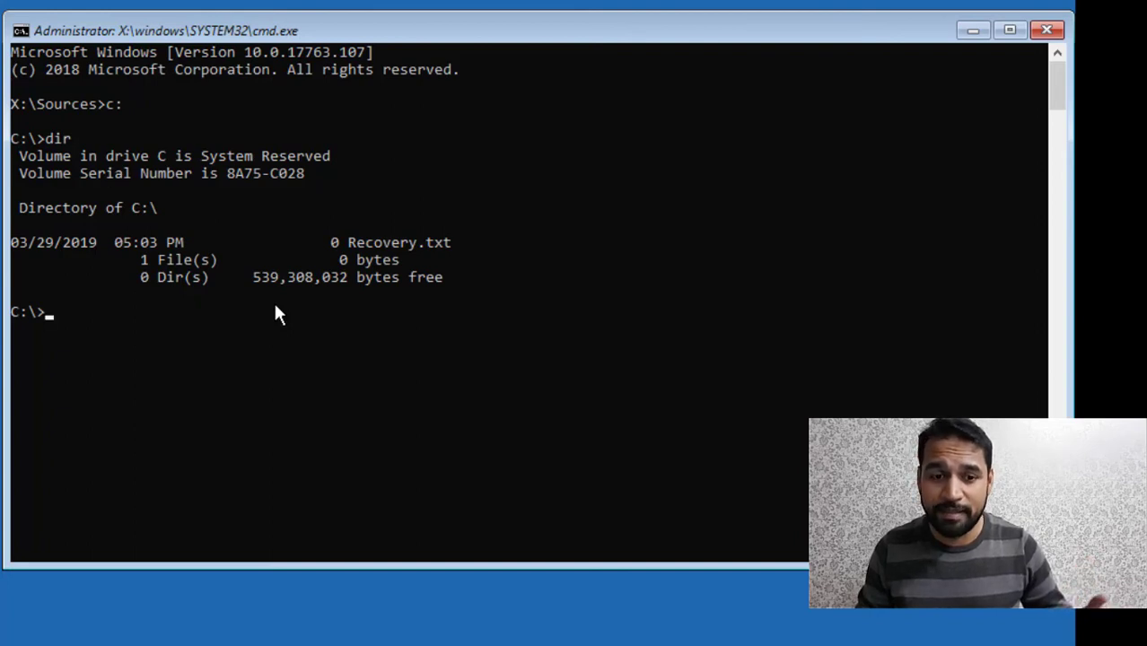
pyautogui.write('d:')
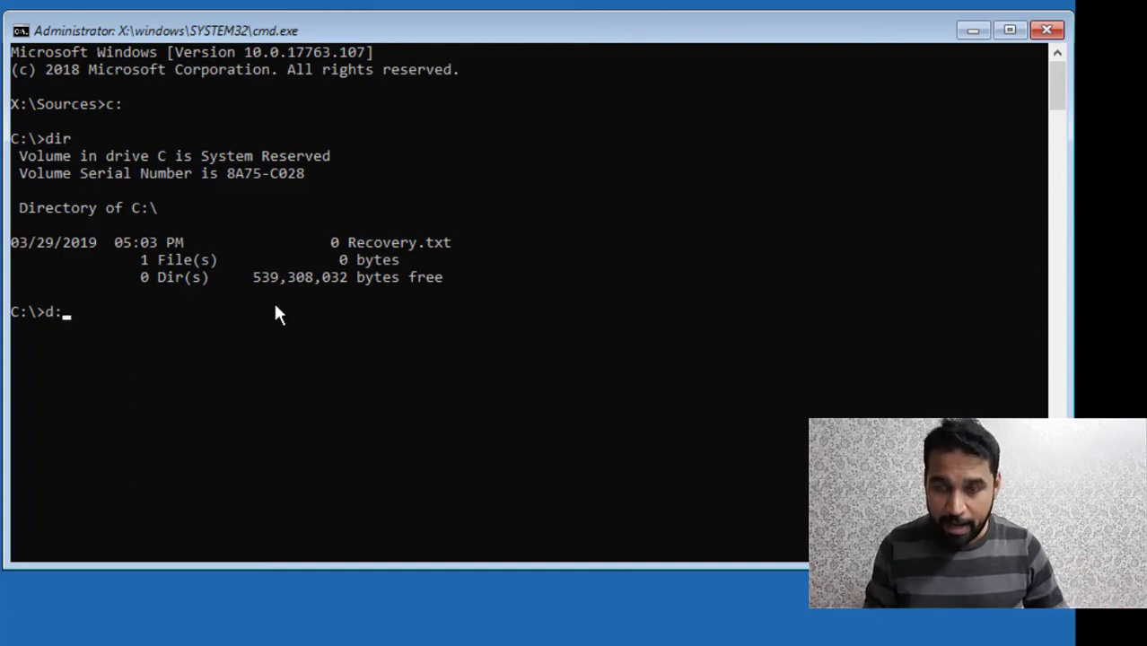
pyautogui.press('Return')
pyautogui.write('dir')
pyautogui.press('Return')
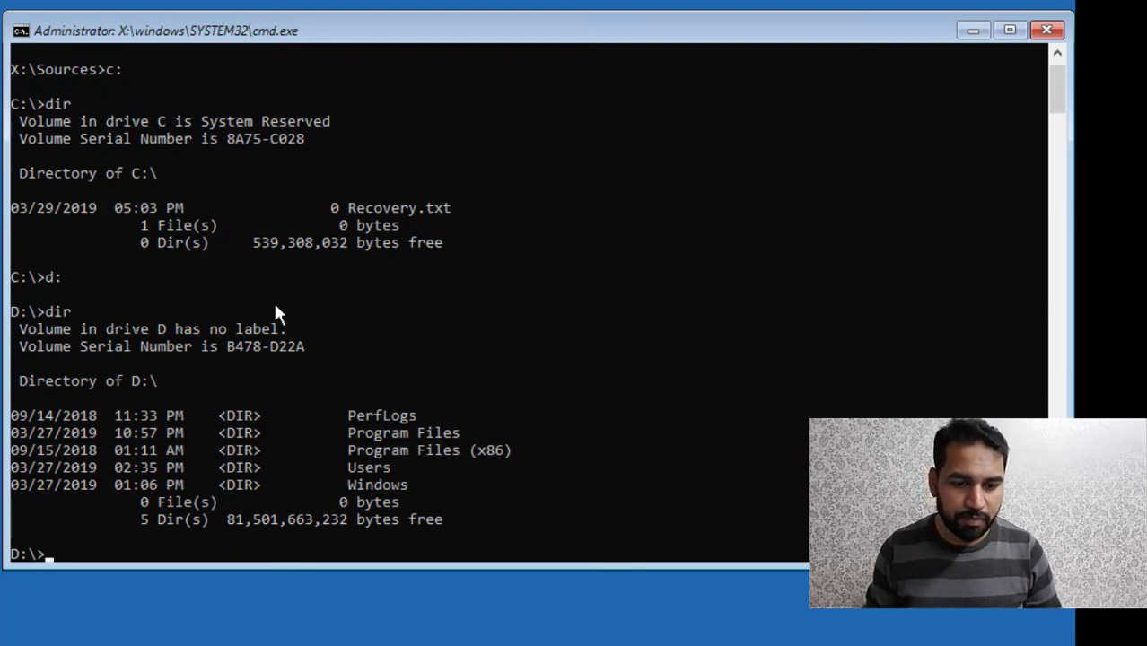
pyautogui.write('e:')
pyautogui.press('Return')
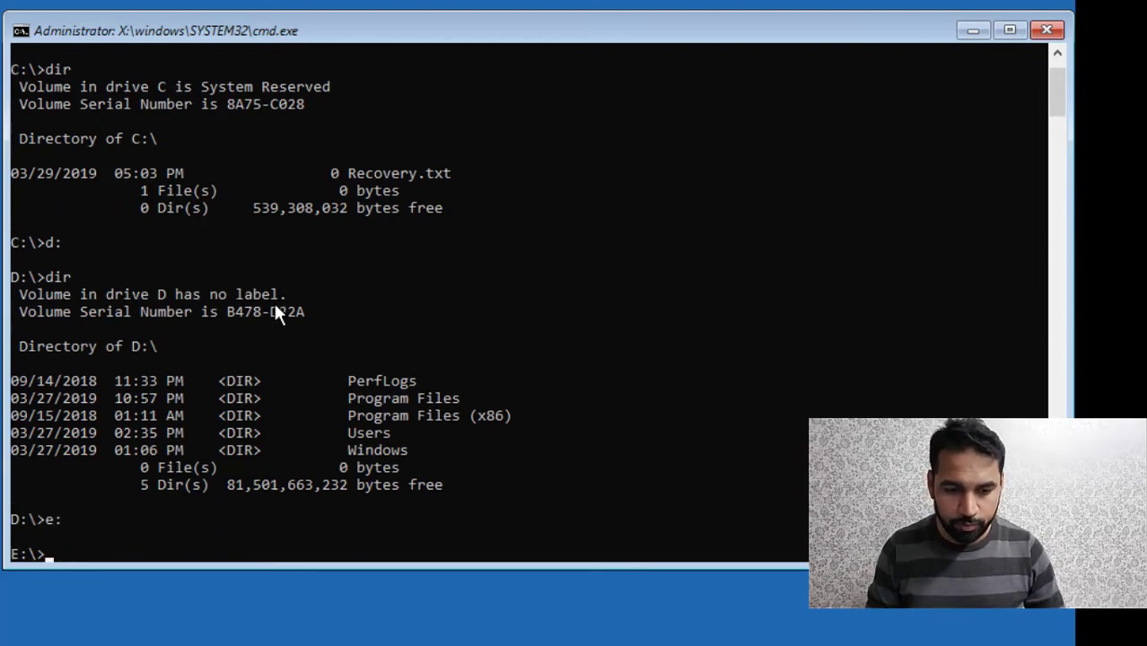
pyautogui.write('dir')
pyautogui.press('Return')
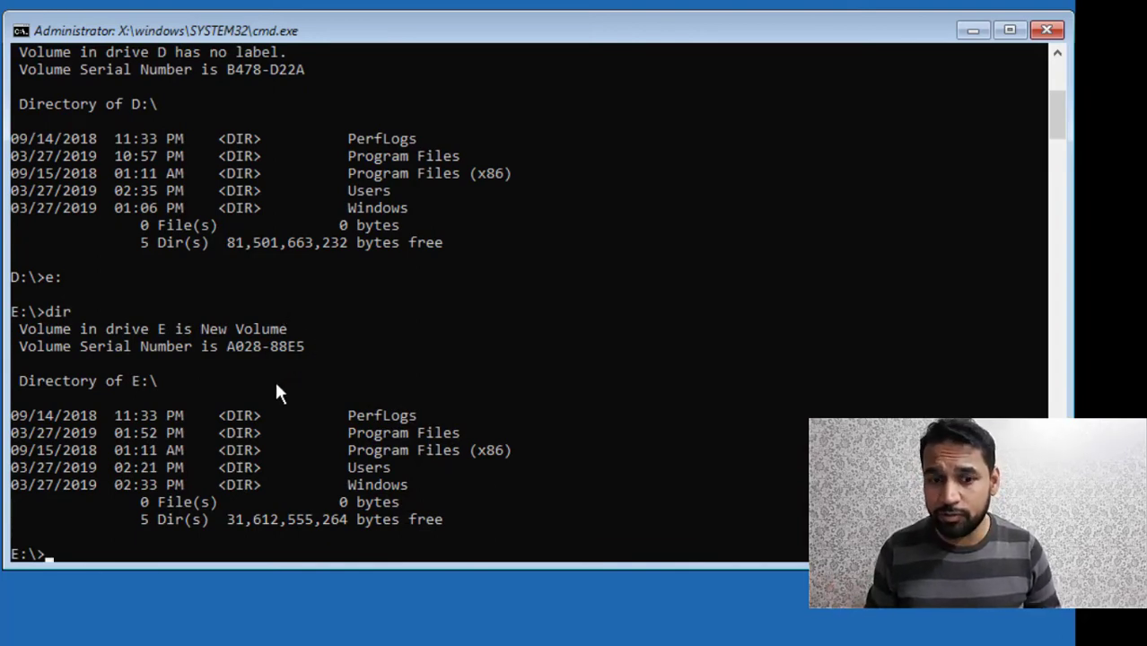
# Step: Start diskpart and list all volumes with 'lis vol'
pyautogui.write('diskpart')
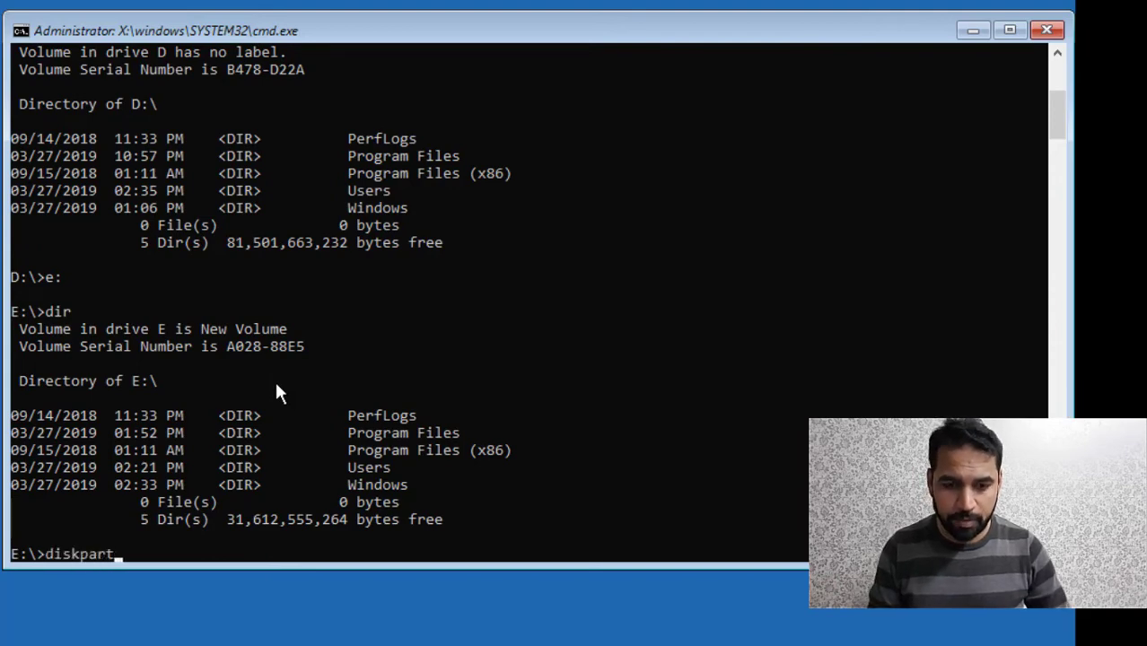
pyautogui.press('Return')
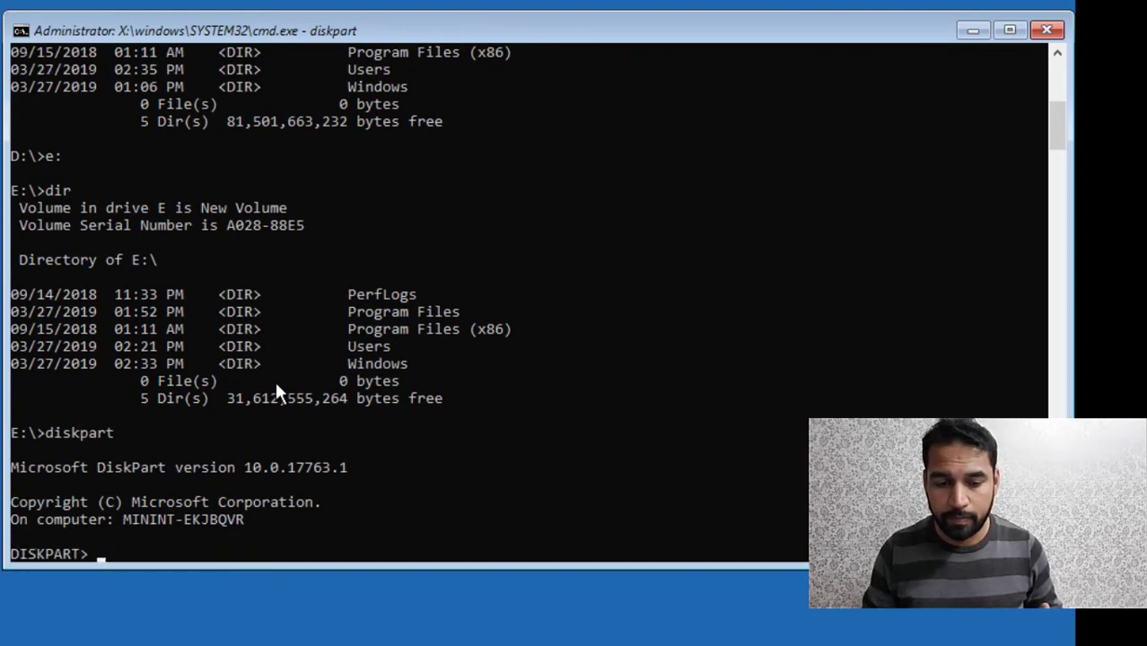
pyautogui.write('lis vol')
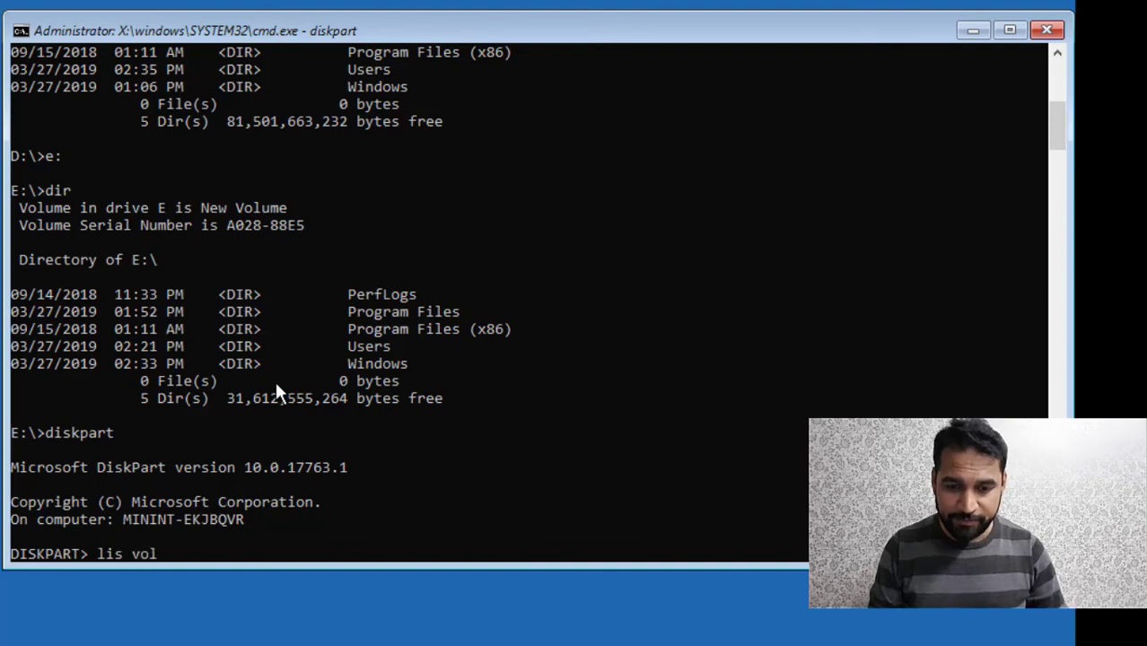
pyautogui.press('Return')
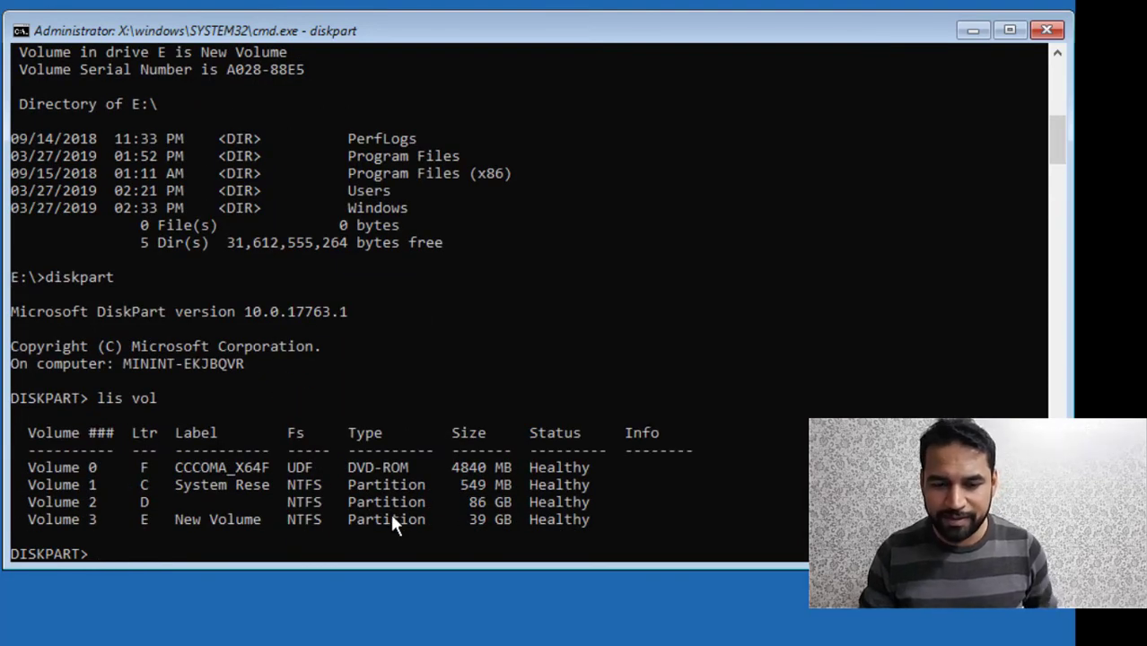